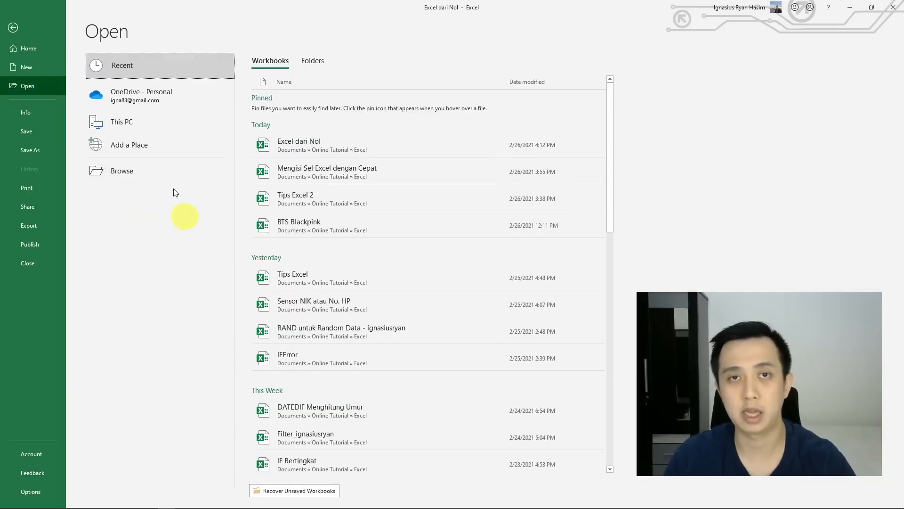
Open the workbook Excel dari Nol from the Excel folder inside Online Tutorial
left_click(67, 82)
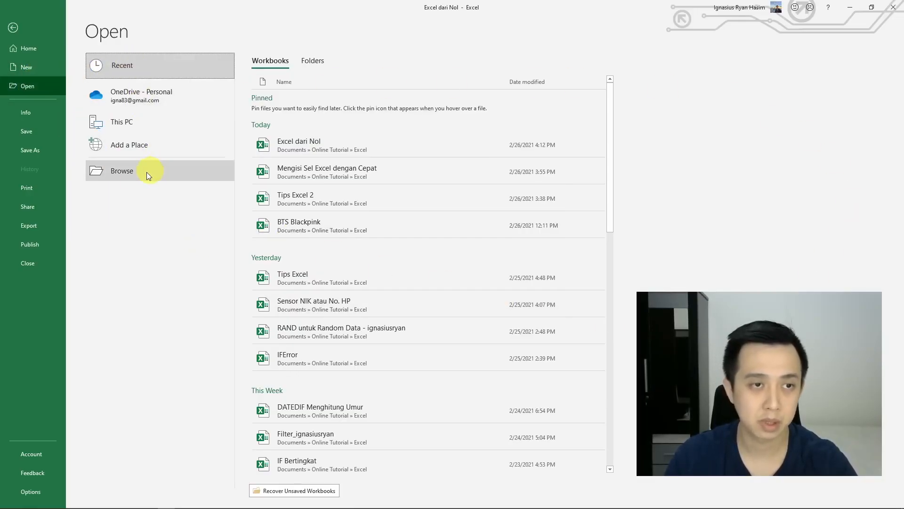
left_click(126, 172)
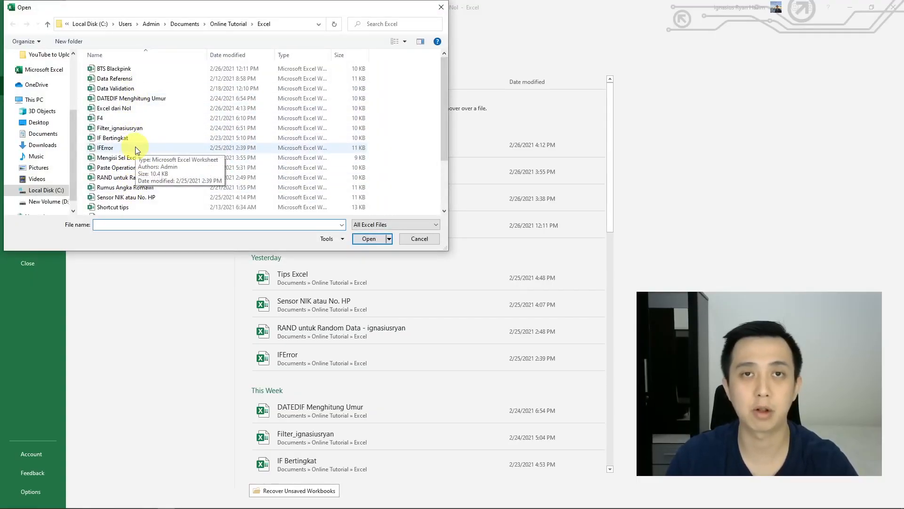
left_click(123, 108)
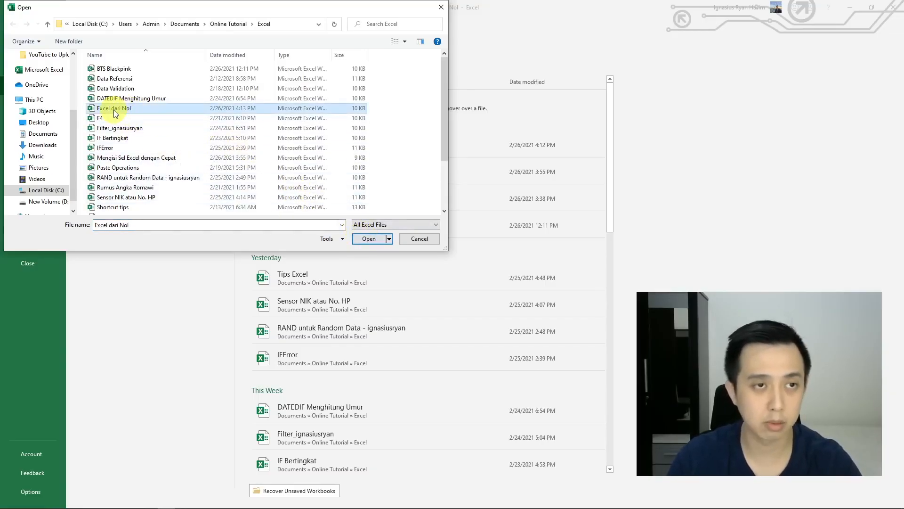
left_click(372, 238)
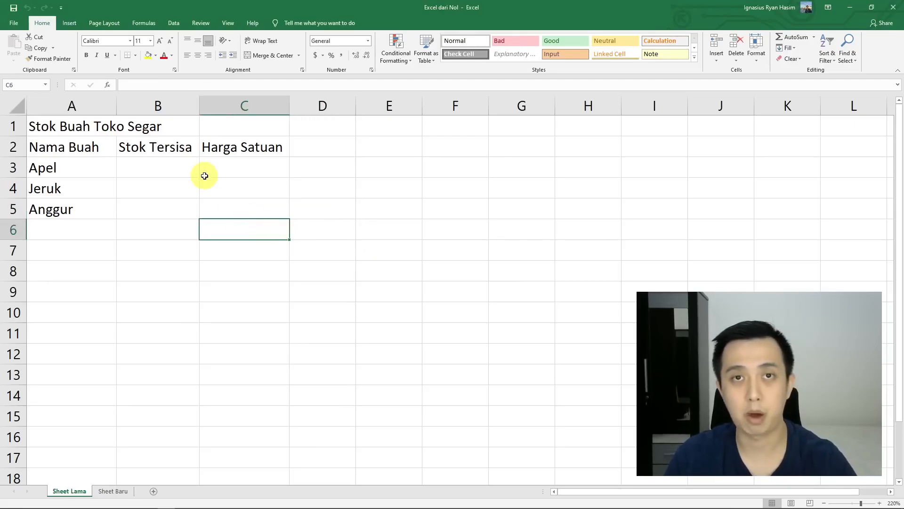
left_click(190, 187)
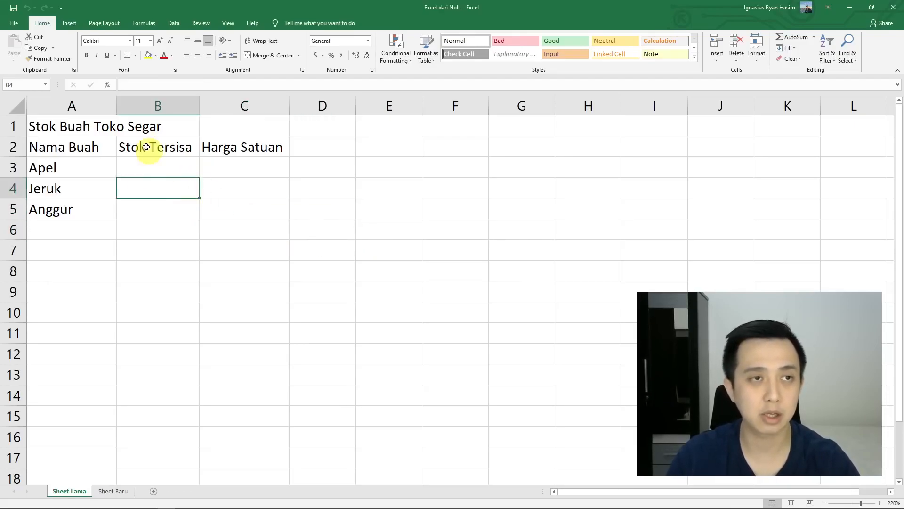
left_click(17, 23)
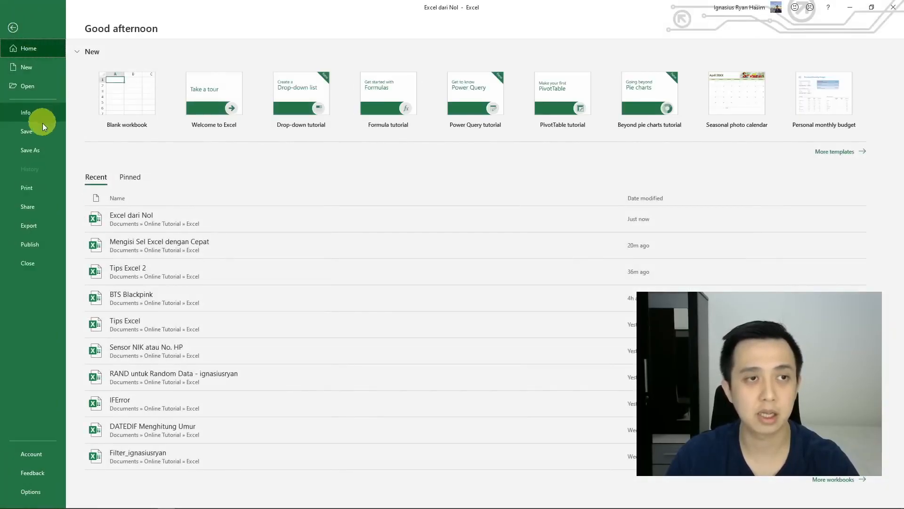
left_click(41, 154)
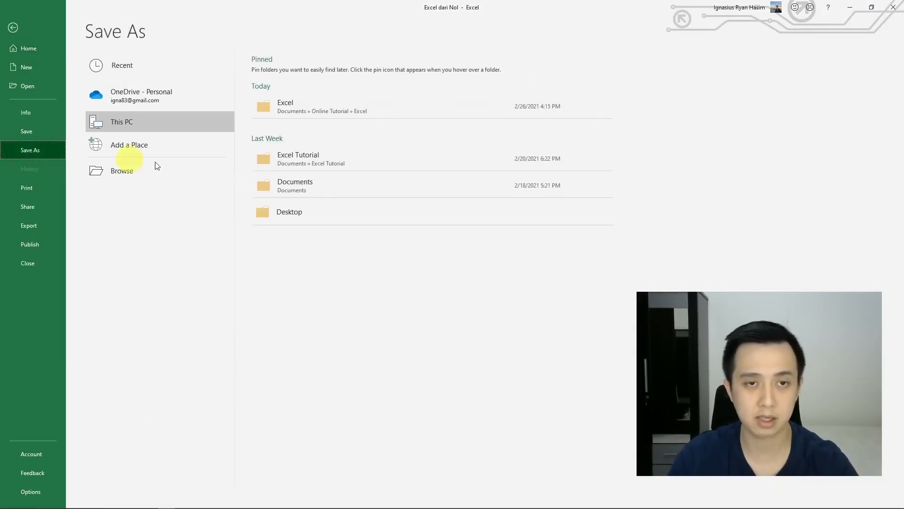
left_click(331, 112)
left_click(118, 191)
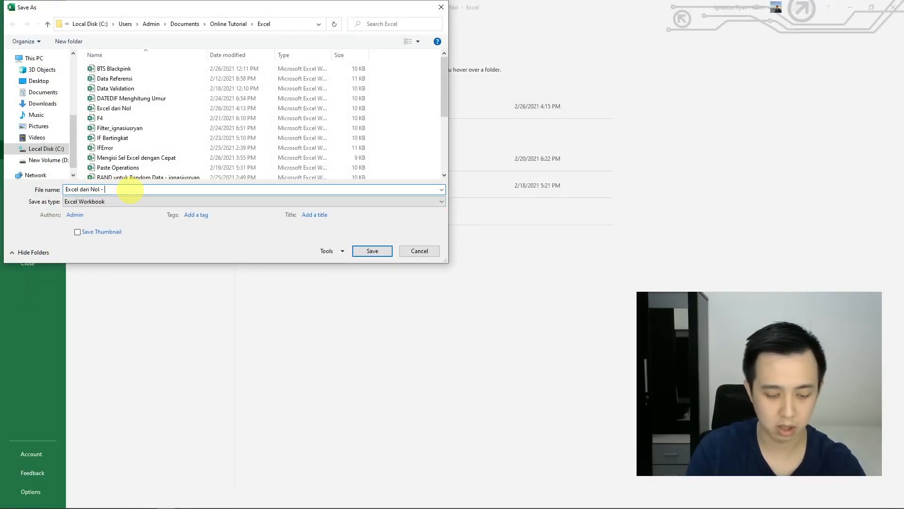
left_click(433, 249)
left_click(22, 32)
left_click(270, 191)
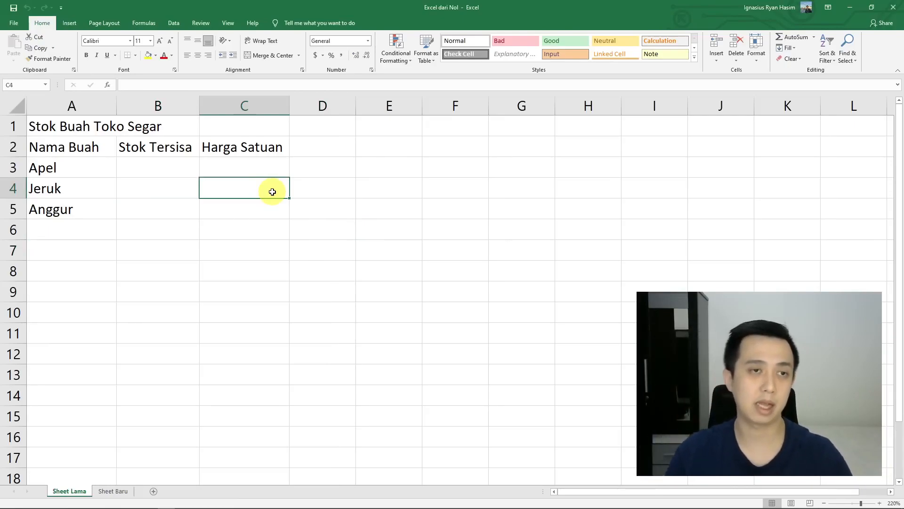
left_click(218, 233)
Enter the Stok Tersisa values 10 for Apel, 20 for Jeruk and 30 for Anggur in B3:B5
left_click(181, 170)
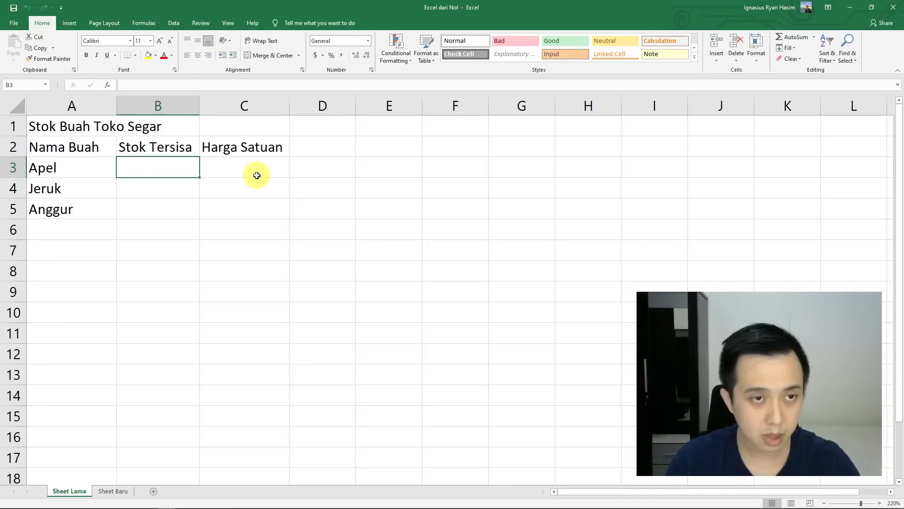
type("10")
key("Return")
type("20")
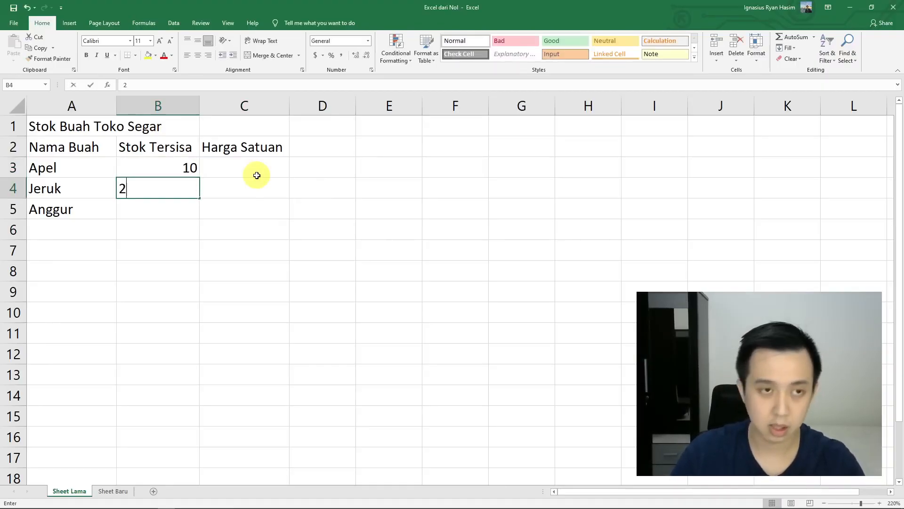
key("Return")
type("30")
Enter the Harga Satuan values 100 for Apel, 200 for Jeruk and 500 for Anggur in C3:C5
left_click(256, 175)
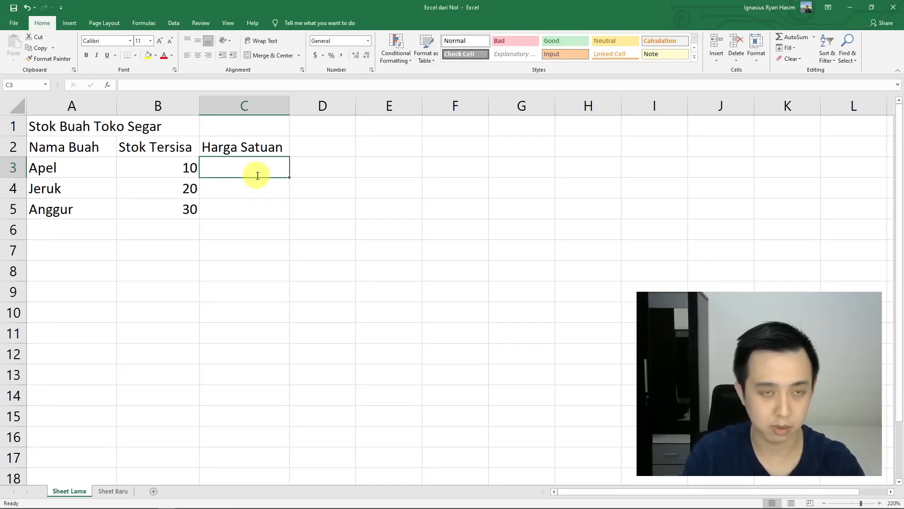
type("100")
key("Return")
type("200")
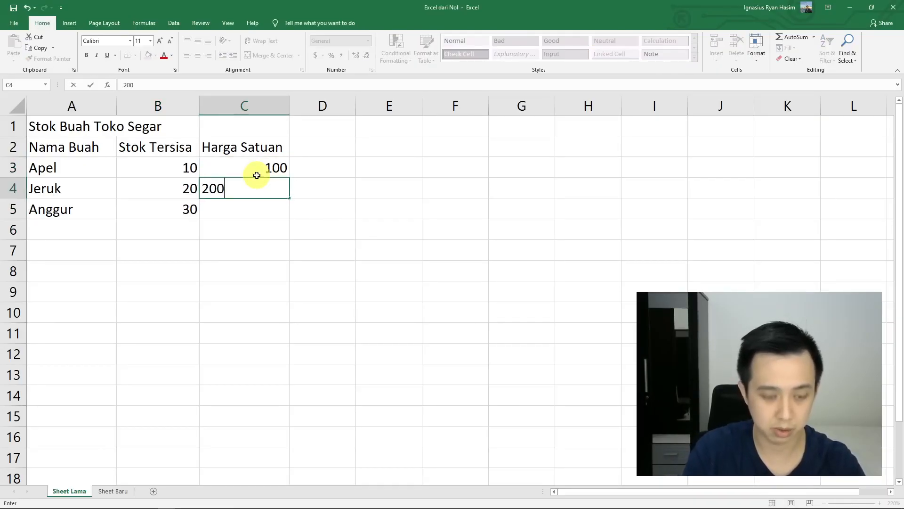
key("Return")
type("500")
key("Return")
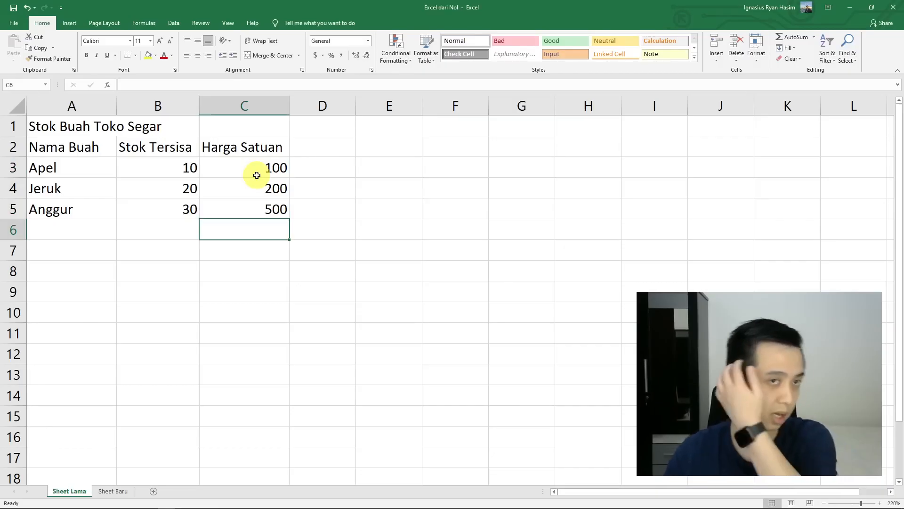
left_click(329, 162)
left_click_drag(77, 128, 281, 207)
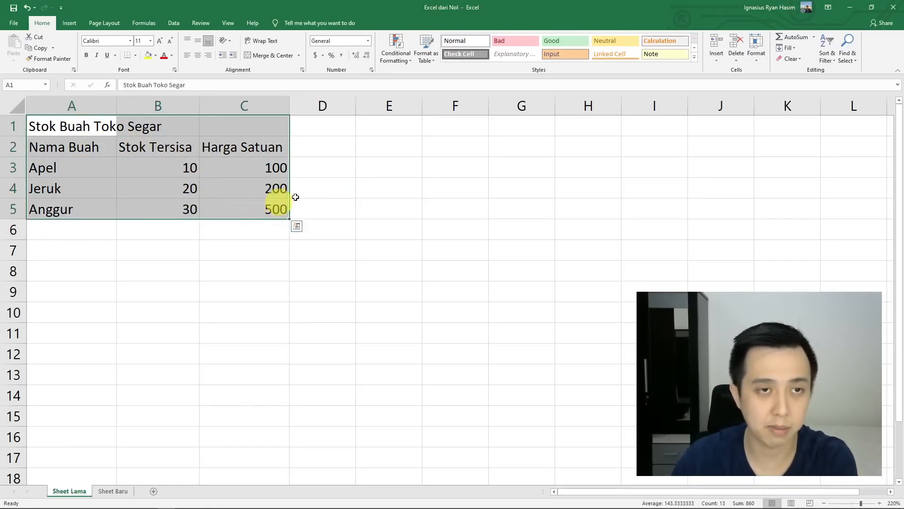
left_click(376, 191)
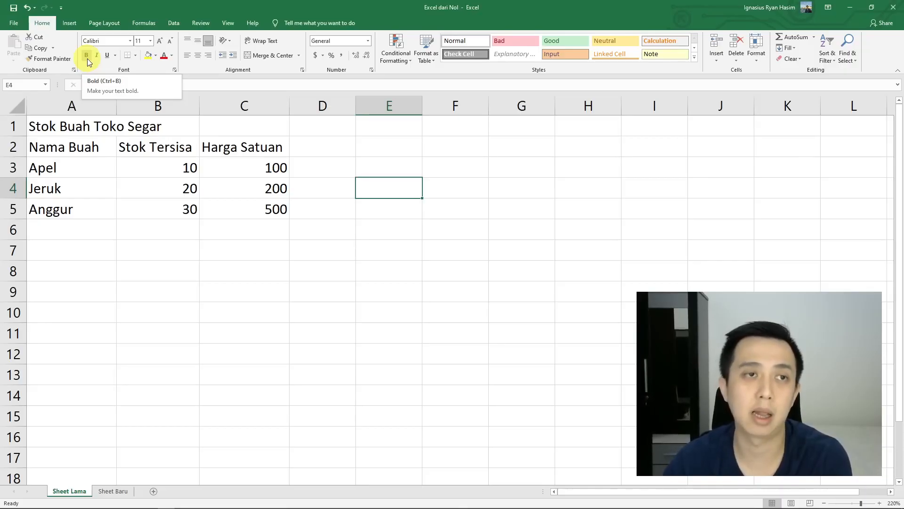
left_click(133, 166)
Make the Nama Buah heading in A2 and the Stok Tersisa heading in B2 bold
left_click(85, 147)
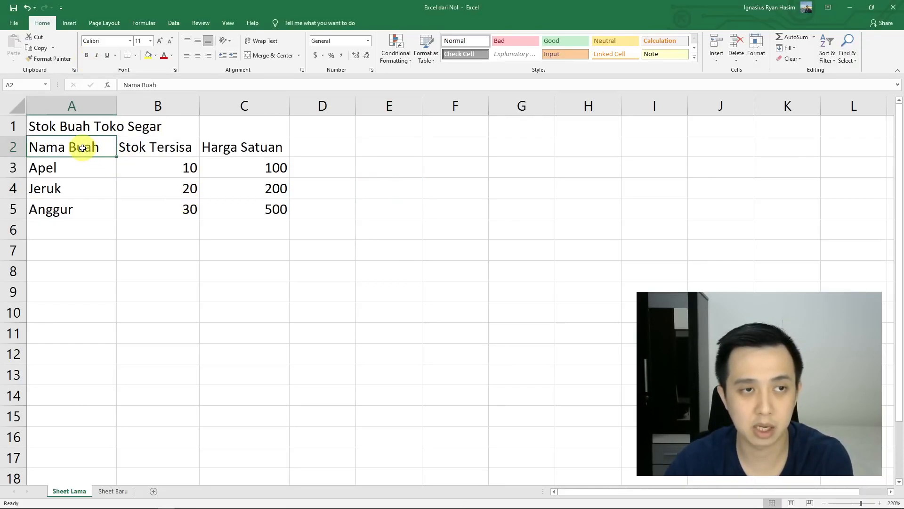
left_click(86, 57)
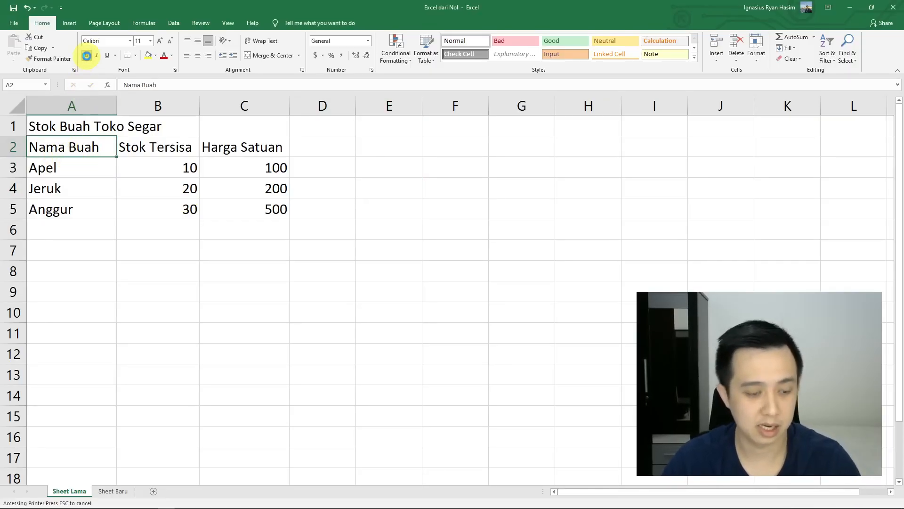
left_click(87, 56)
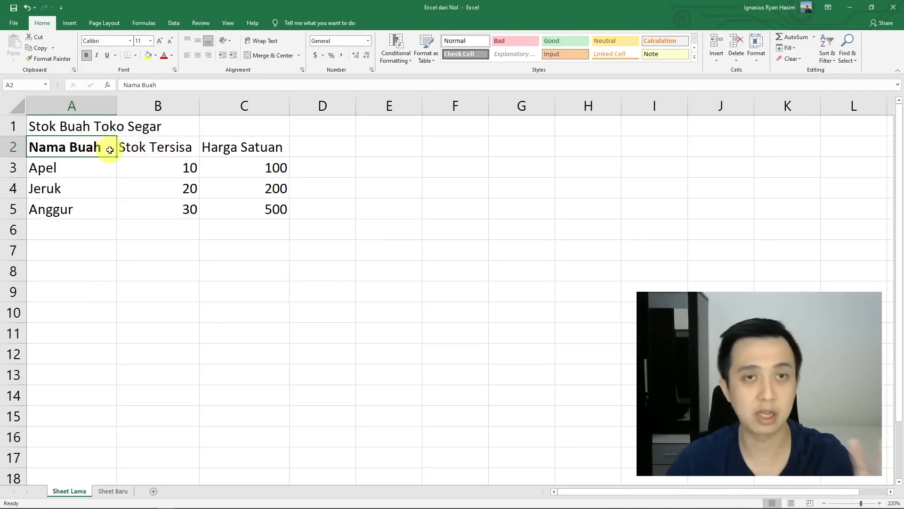
left_click(150, 147)
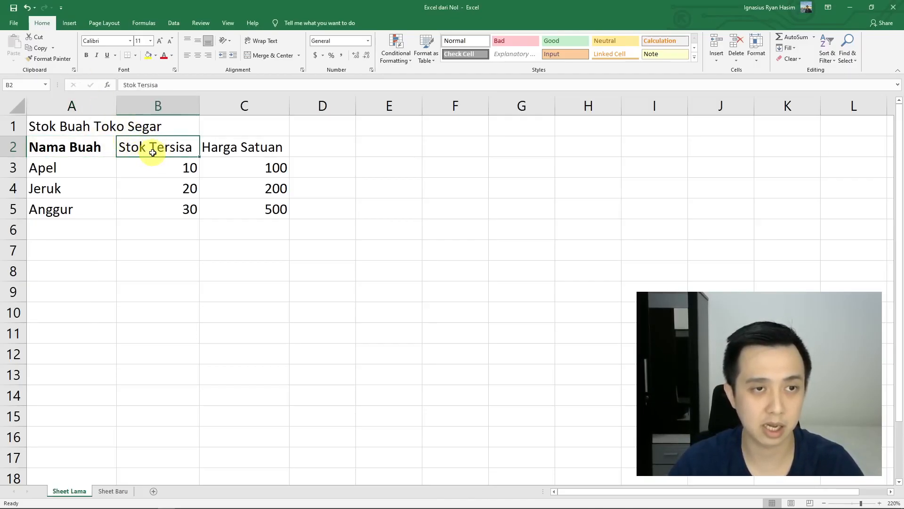
left_click(87, 58)
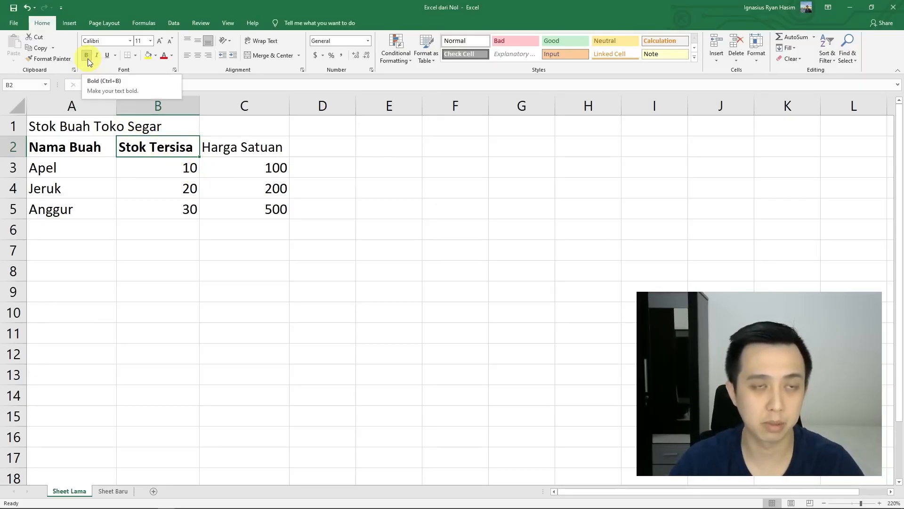
Italicize the Harga Satuan heading in C2 and apply a single underline to Apel in A3
left_click(228, 147)
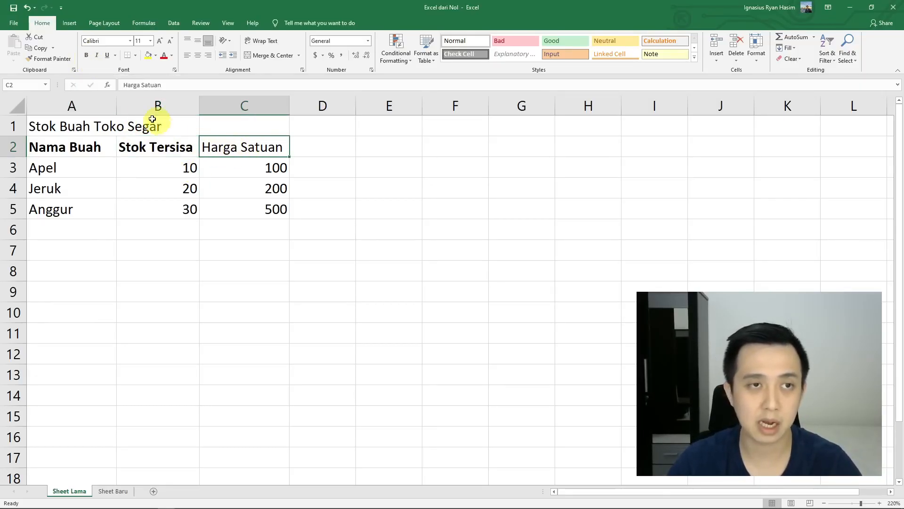
left_click(95, 57)
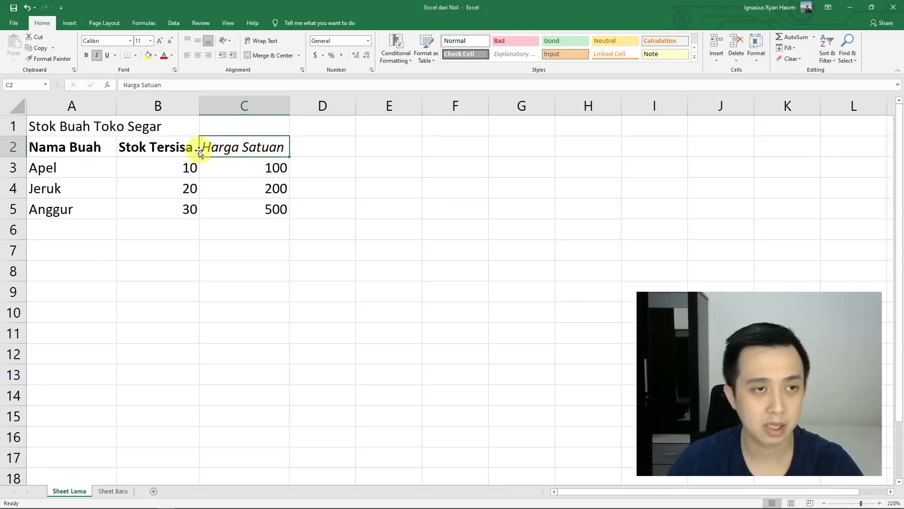
left_click(74, 168)
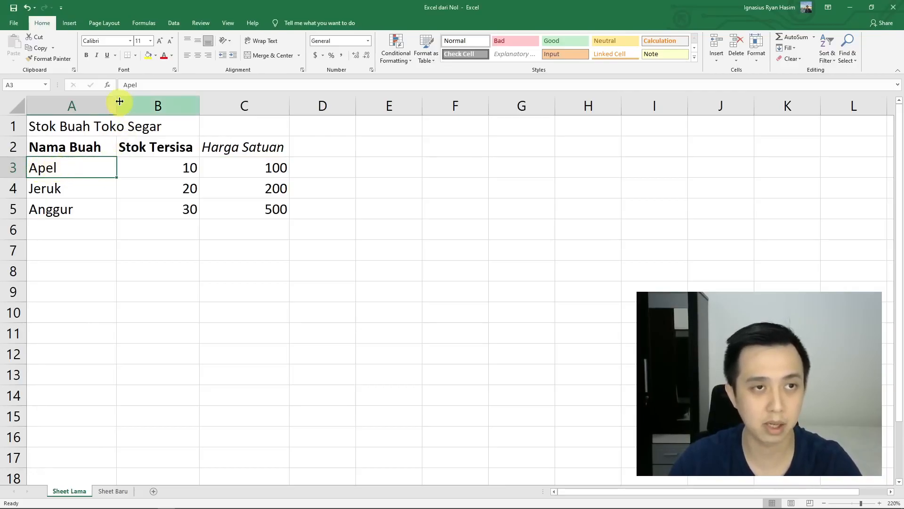
left_click(108, 56)
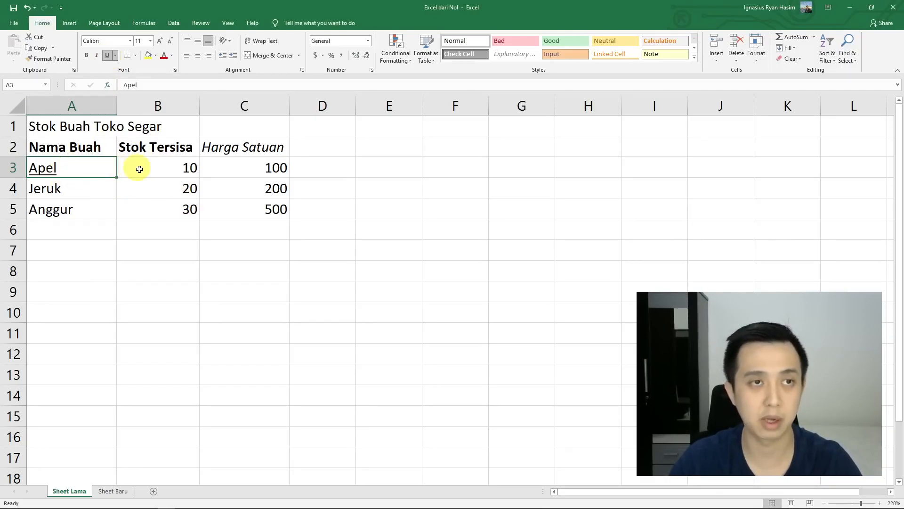
Apply a double underline to Jeruk in cell A4
left_click(116, 57)
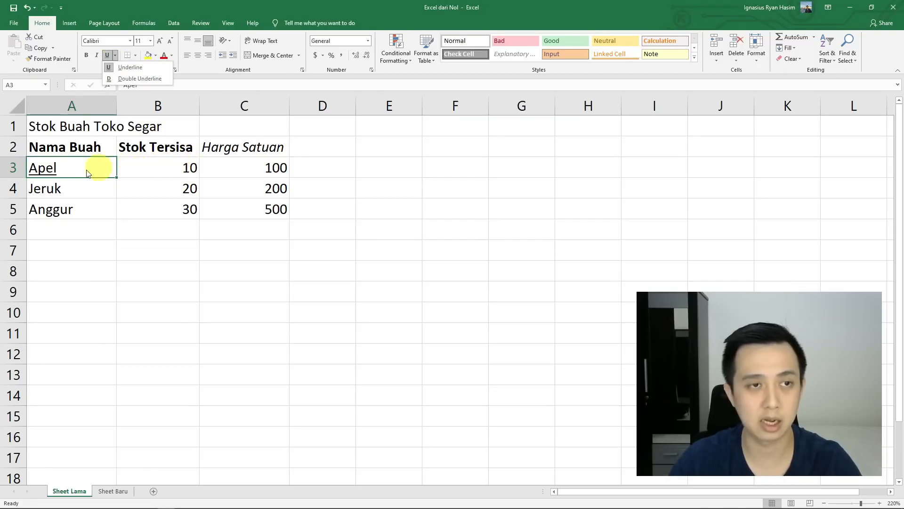
left_click(53, 188)
left_click(54, 189)
left_click(115, 55)
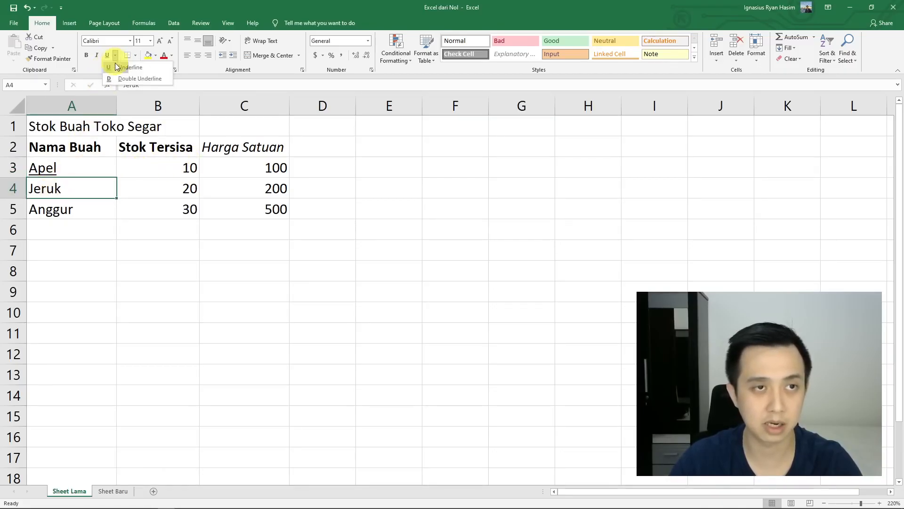
left_click(130, 77)
left_click(171, 180)
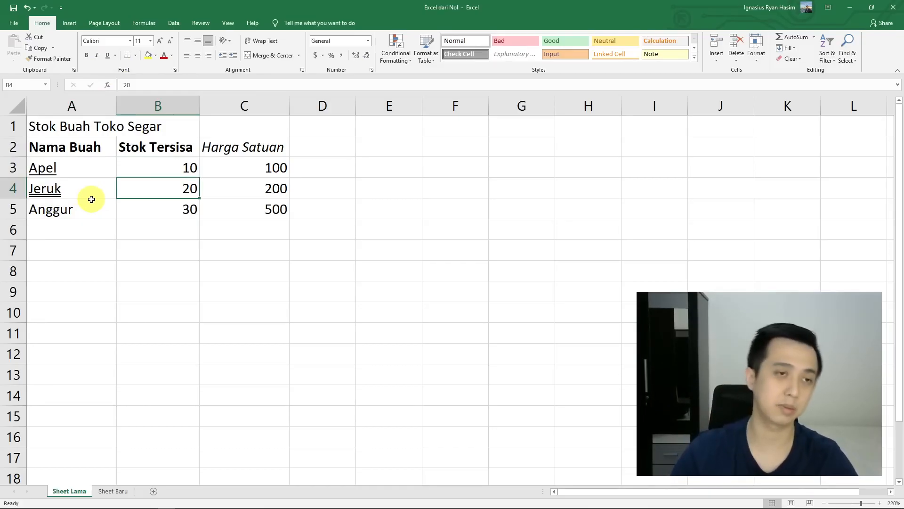
Apply a single underline to Anggur's Harga Satuan value in cell C5
left_click(223, 199)
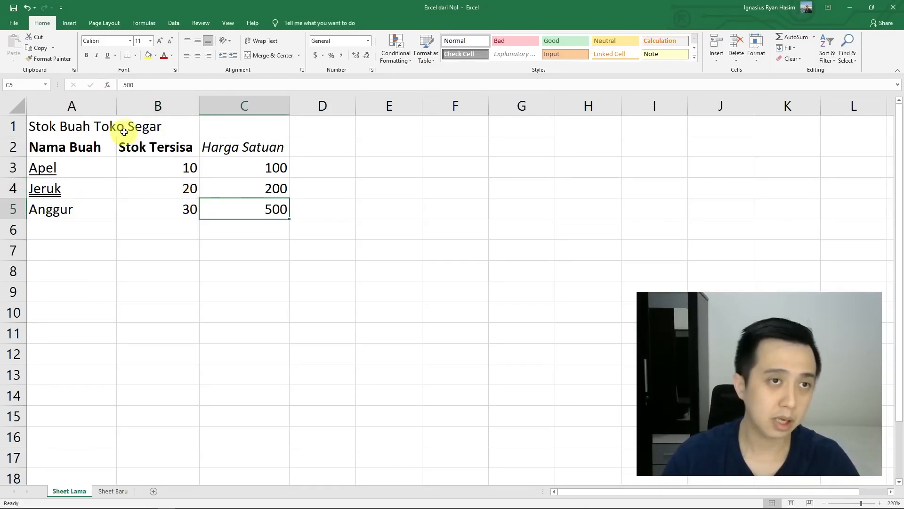
left_click(117, 57)
left_click(118, 66)
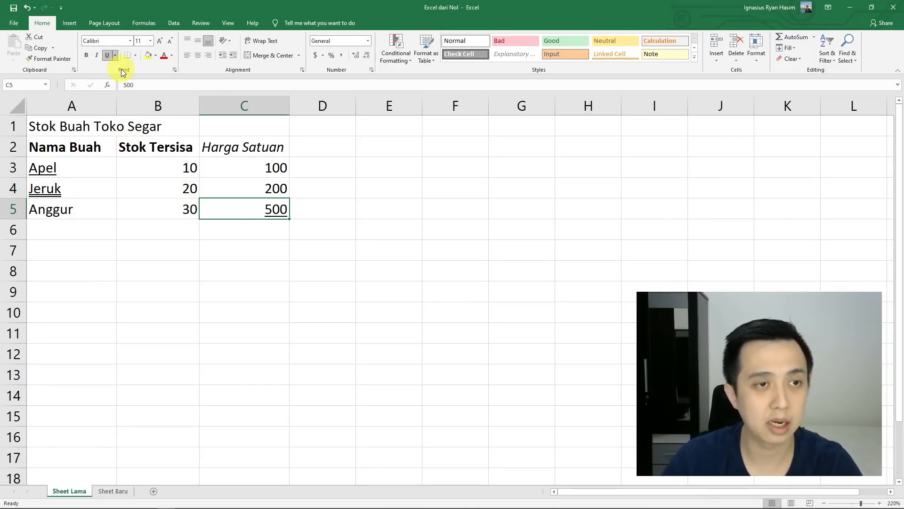
left_click(221, 159)
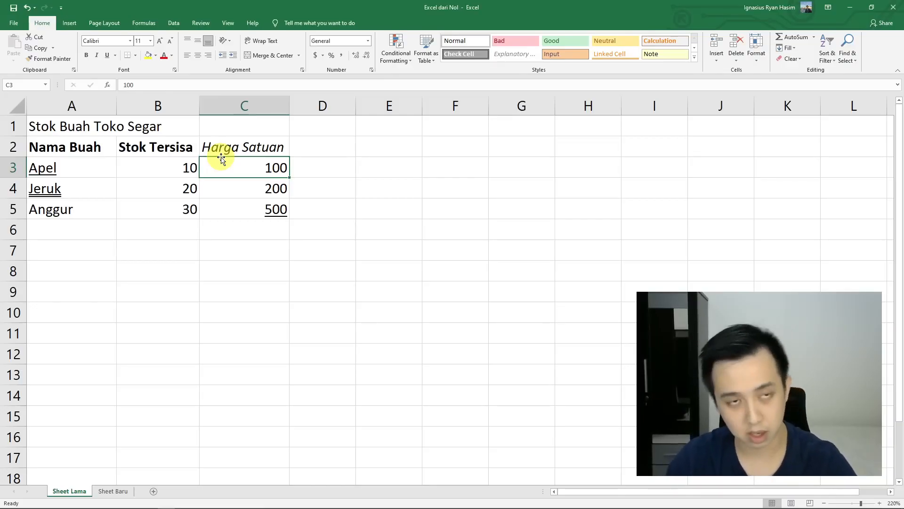
left_click(186, 181)
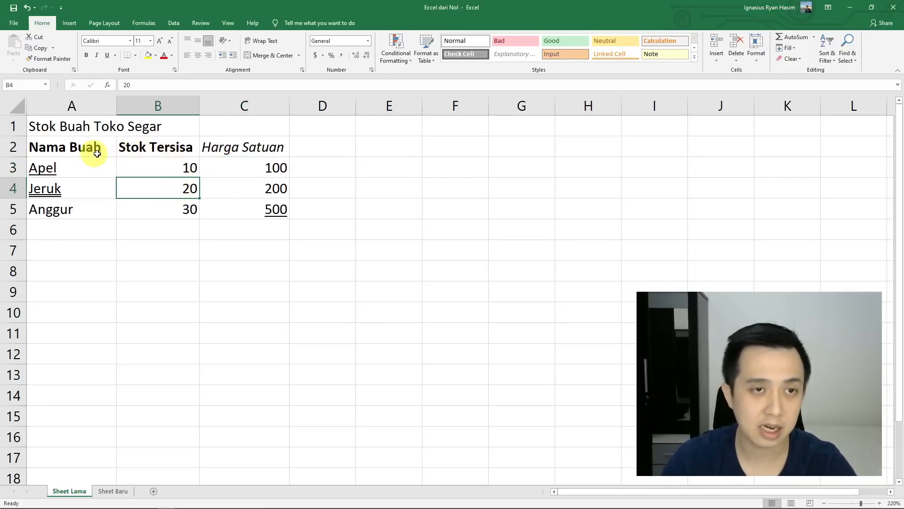
Fill the Harga Satuan heading cell C2 with a light gold theme color
left_click(242, 152)
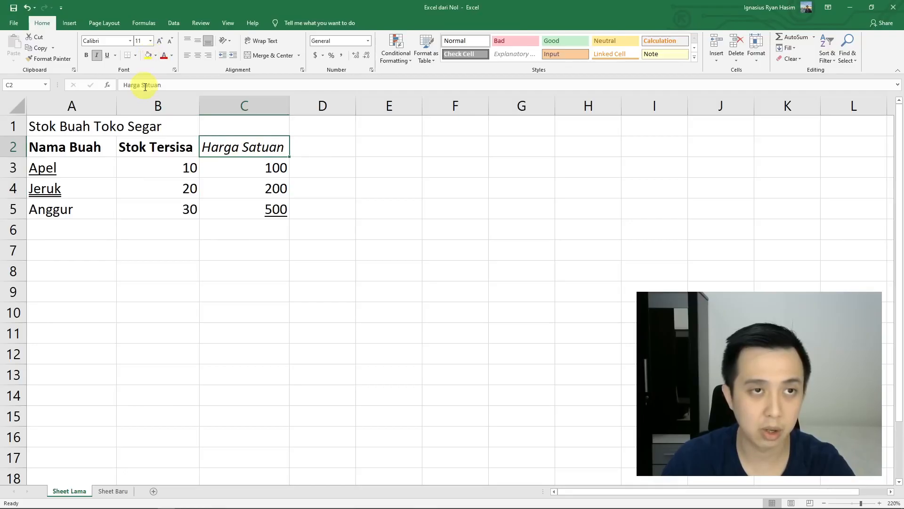
left_click(154, 57)
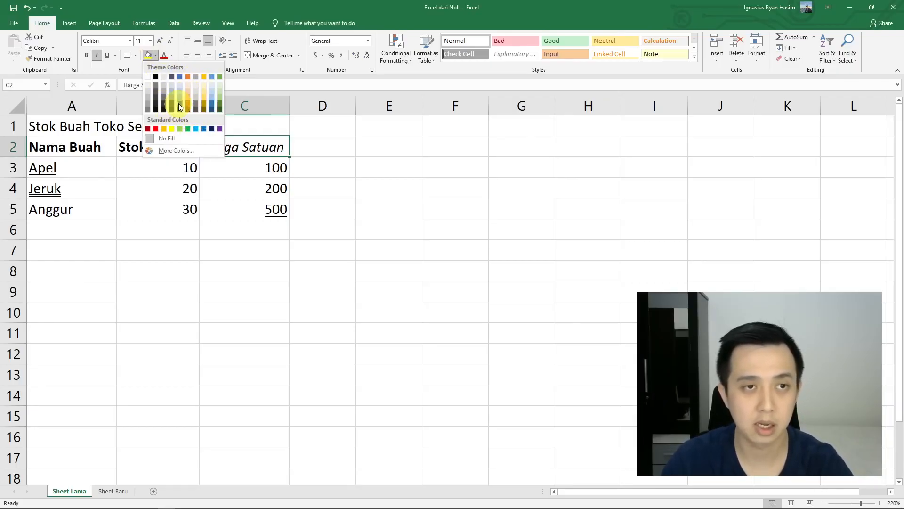
left_click(202, 92)
left_click(238, 168)
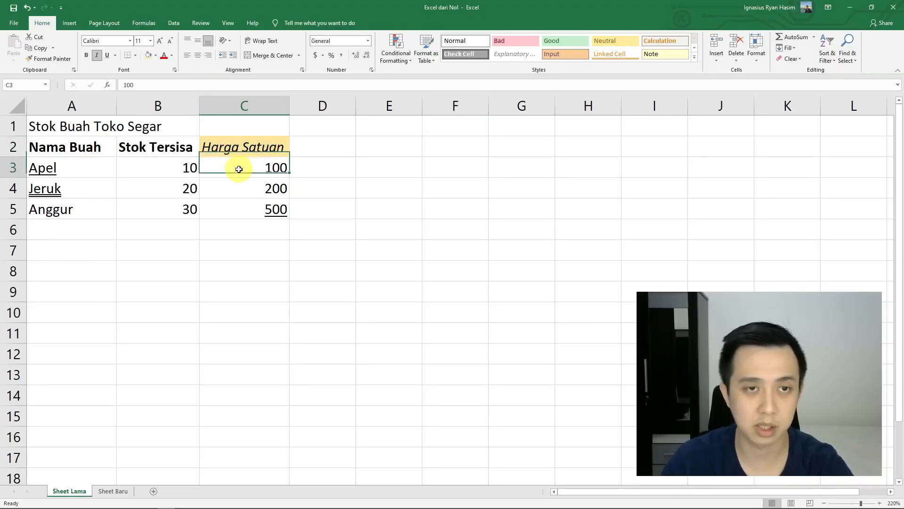
Fill Apel's Harga Satuan value in C3 with the standard light green color
left_click(155, 56)
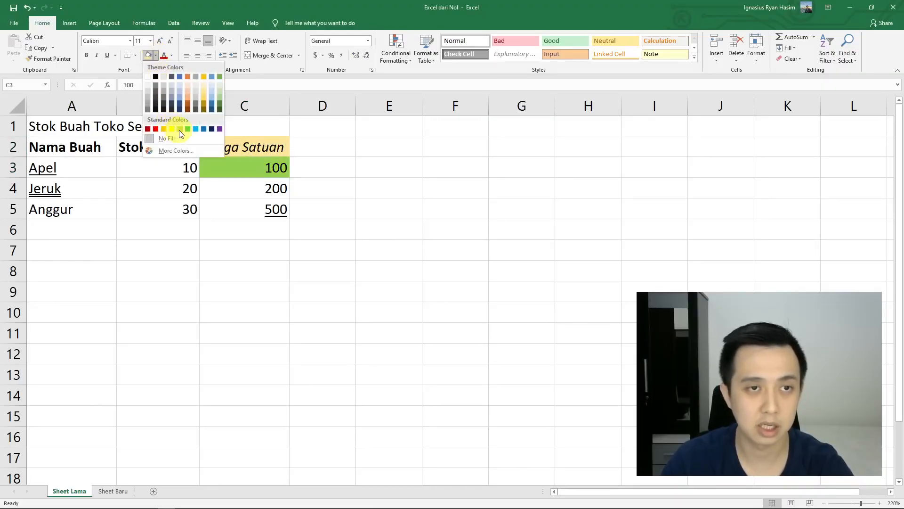
left_click(175, 126)
Fill Jeruk's Harga Satuan cell C4 with a custom green, RGB 76, 171, 33 (#4CAB21)
left_click(230, 187)
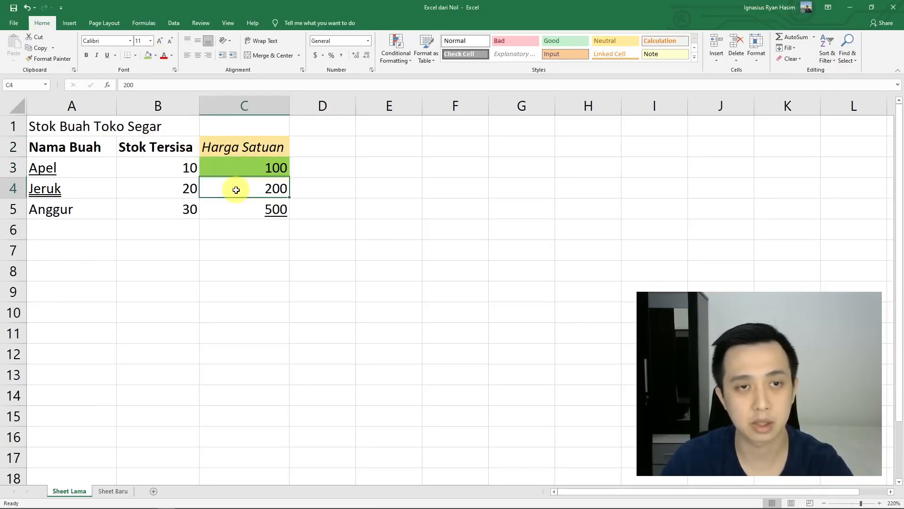
left_click(155, 56)
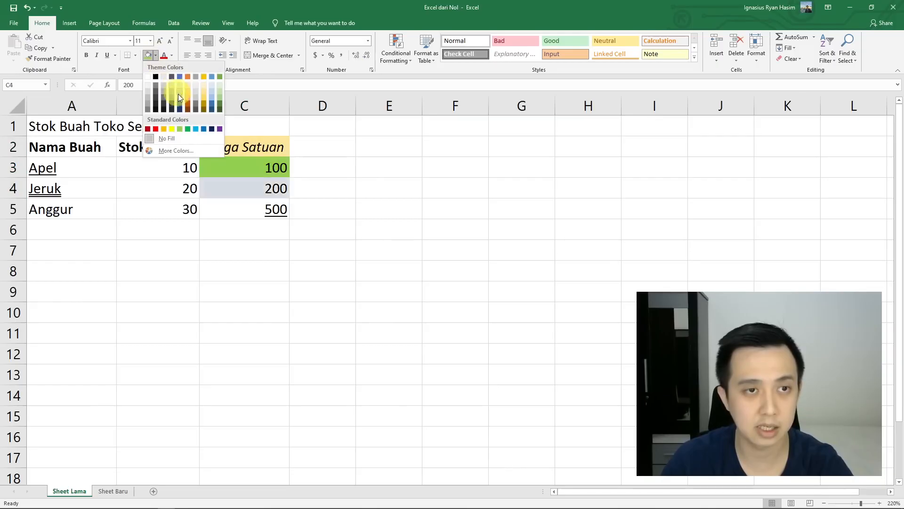
left_click(177, 149)
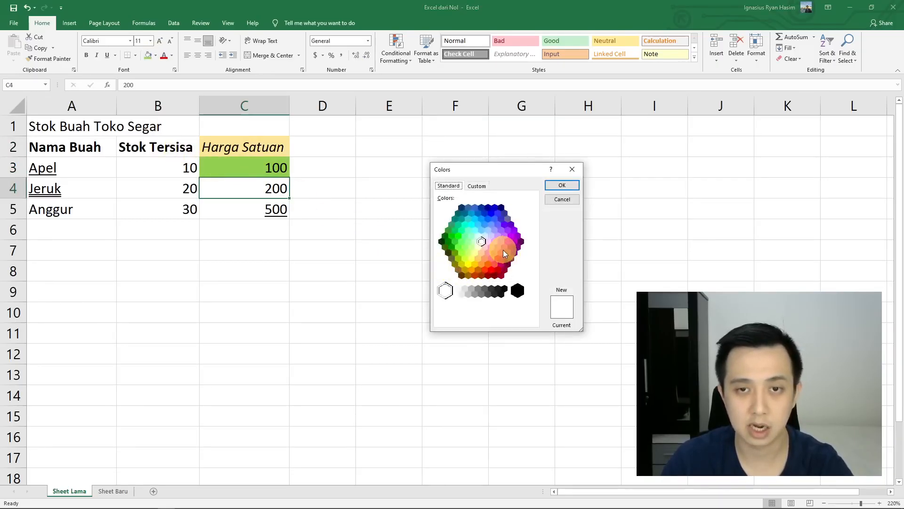
left_click_drag(494, 169, 454, 142)
left_click_drag(390, 302, 404, 332)
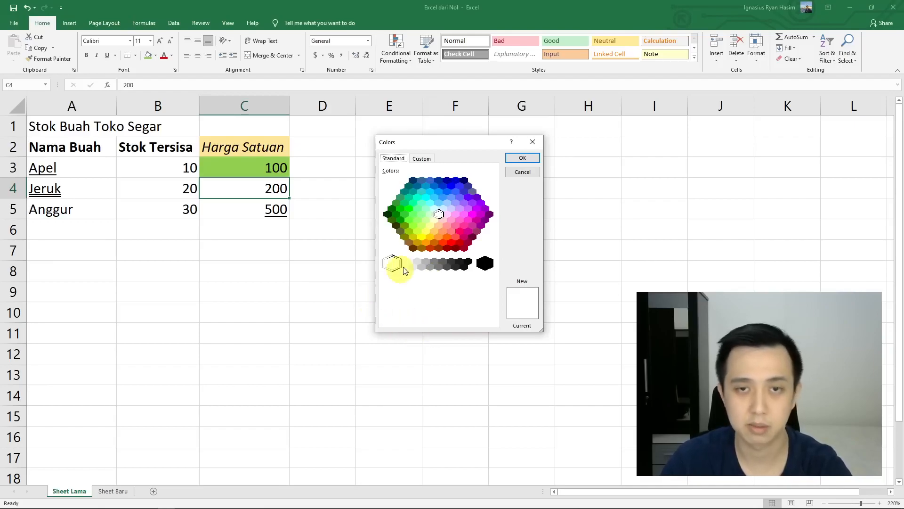
left_click(462, 215)
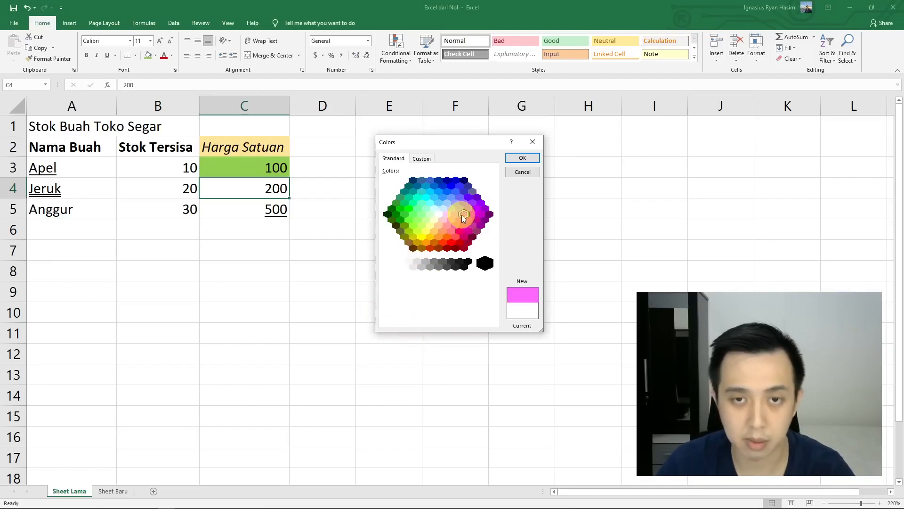
left_click(413, 237)
left_click(422, 158)
left_click_drag(424, 188, 410, 205)
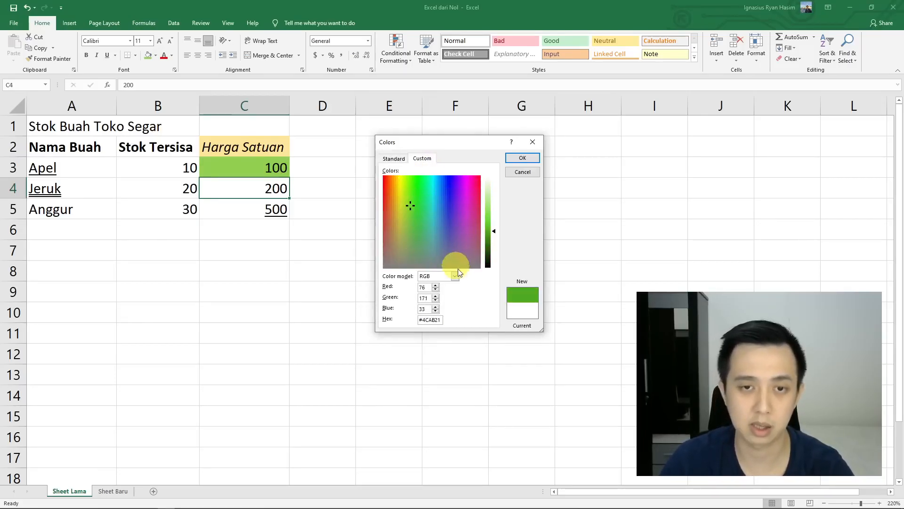
left_click(523, 158)
left_click(389, 205)
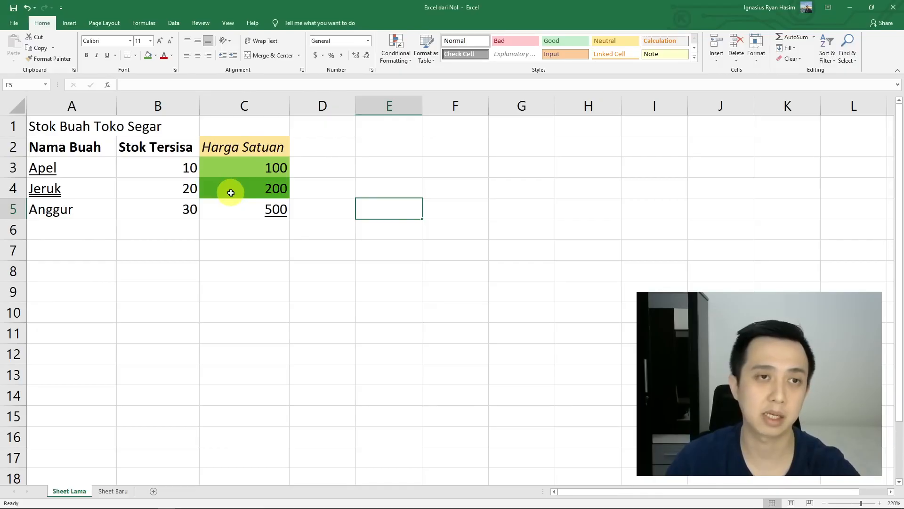
Color the text of Jeruk's Stok Tersisa value in B4 red, and change it to a blue theme color
left_click(214, 191)
left_click(169, 191)
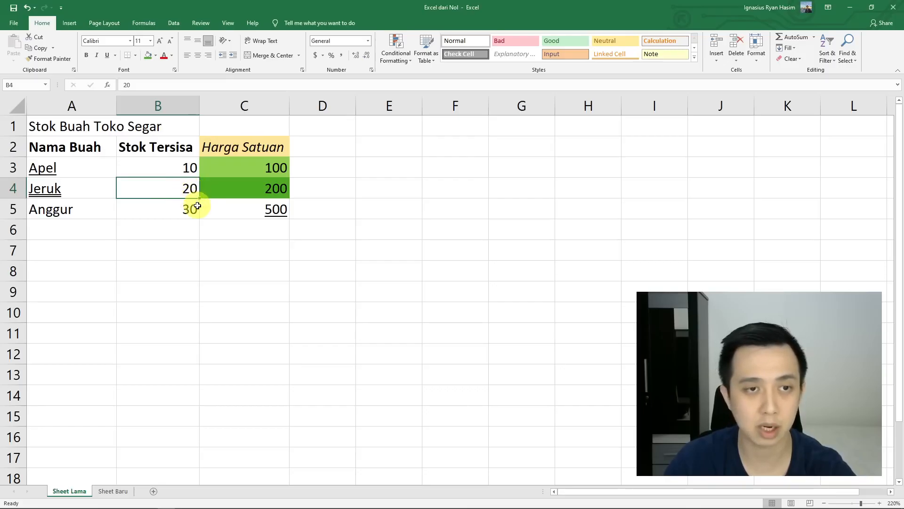
left_click(165, 56)
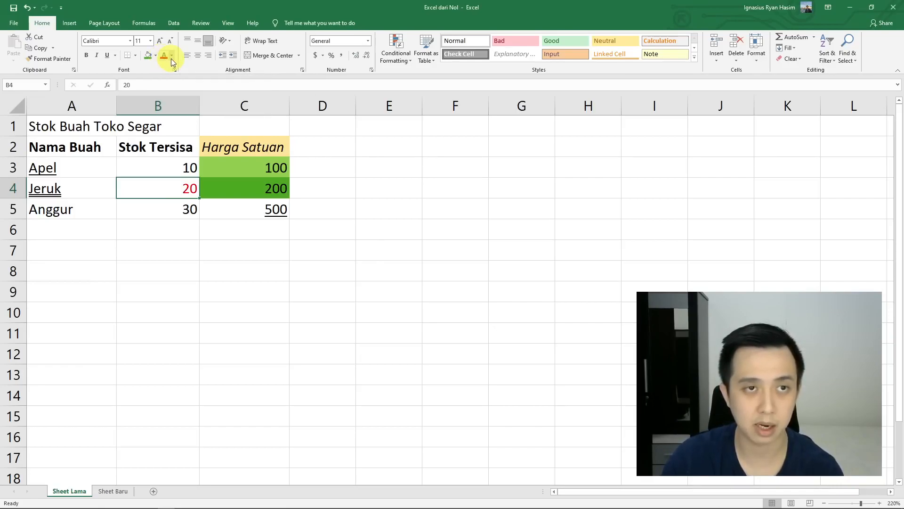
left_click(172, 57)
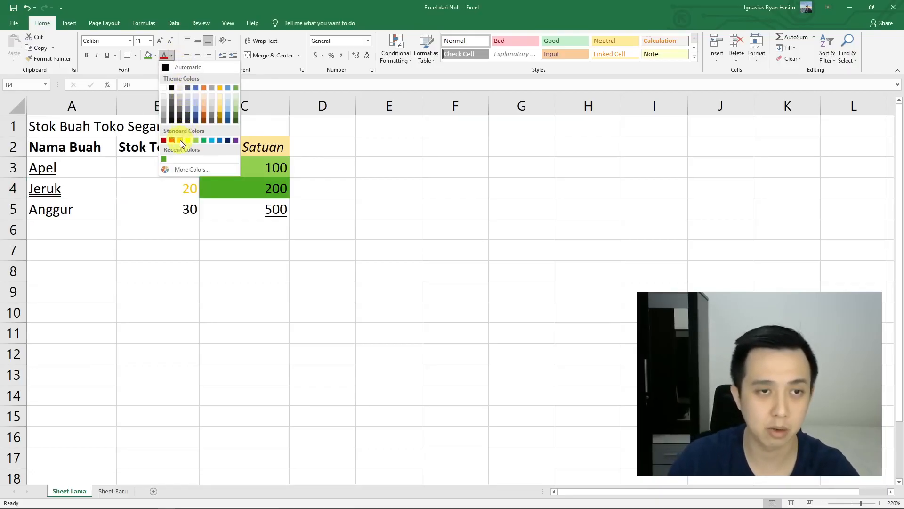
left_click(228, 88)
left_click(242, 168)
left_click(173, 54)
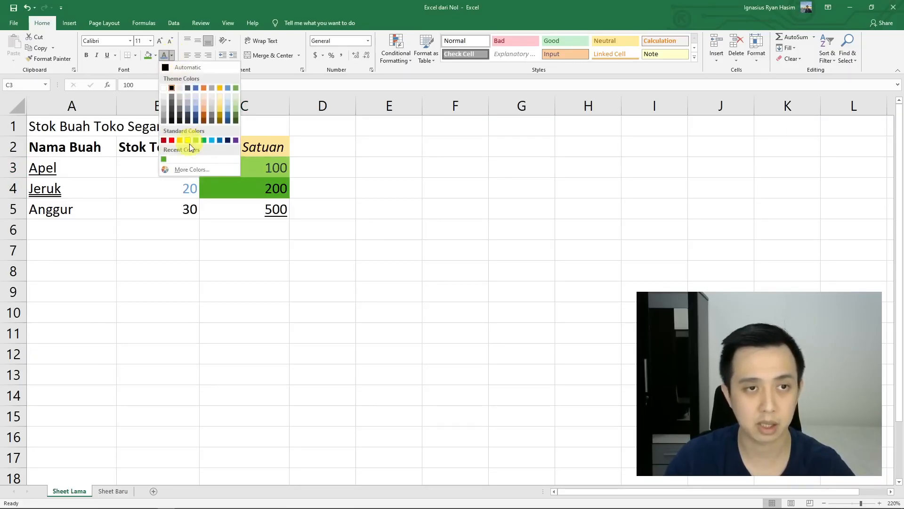
left_click(188, 165)
left_click(429, 173)
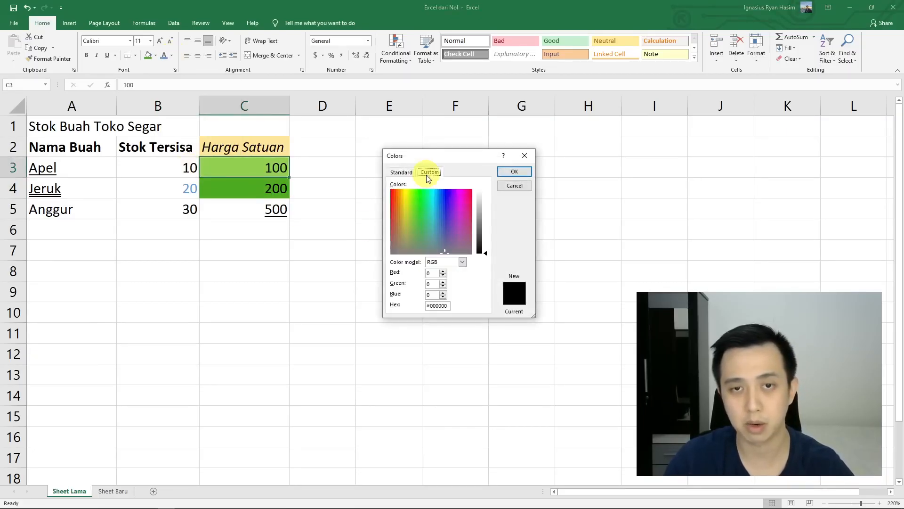
left_click(514, 186)
left_click(416, 187)
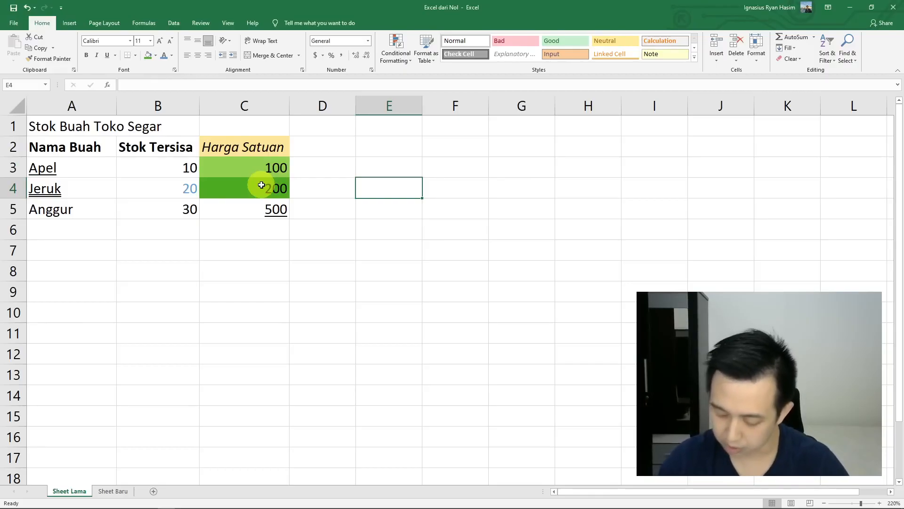
left_click(238, 192)
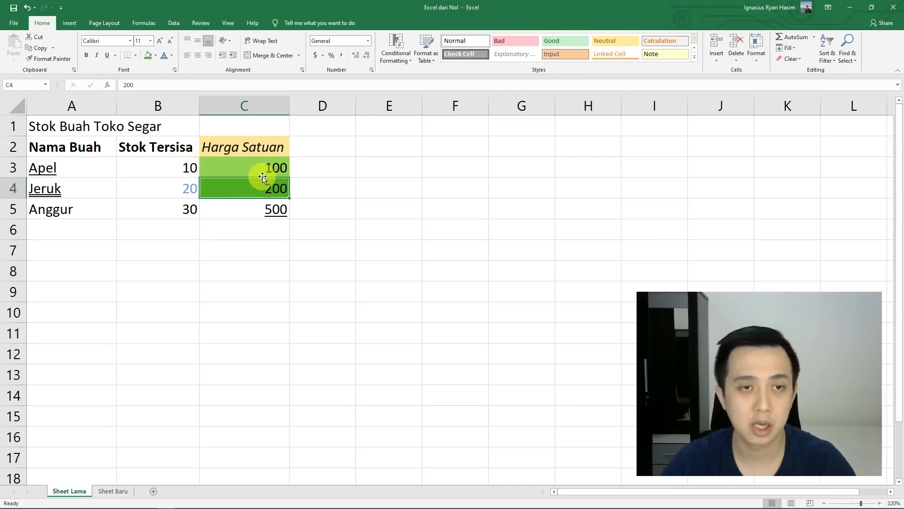
Widen columns B and C together so both have extra space beside their headings
left_click(160, 148)
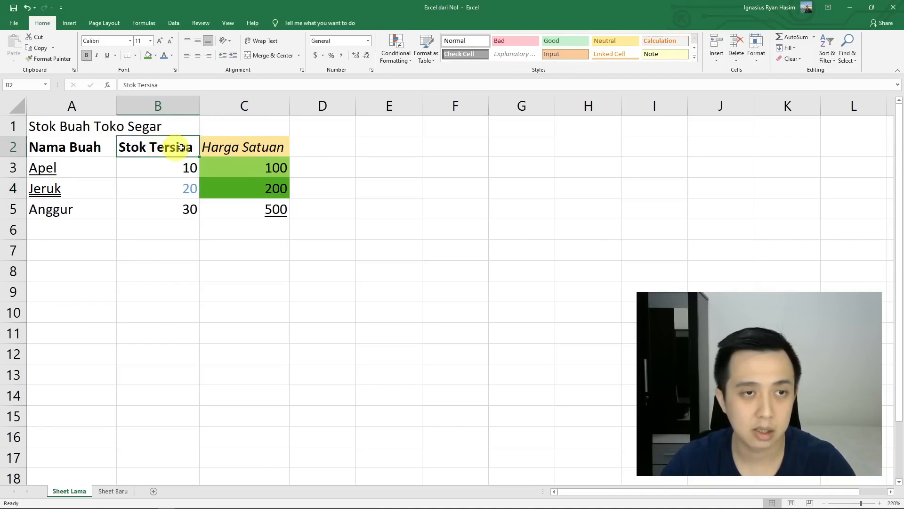
left_click_drag(176, 102, 242, 101)
left_click(377, 230)
Center the Stok Tersisa heading in B2 horizontally, and switch it to right alignment
left_click(178, 147)
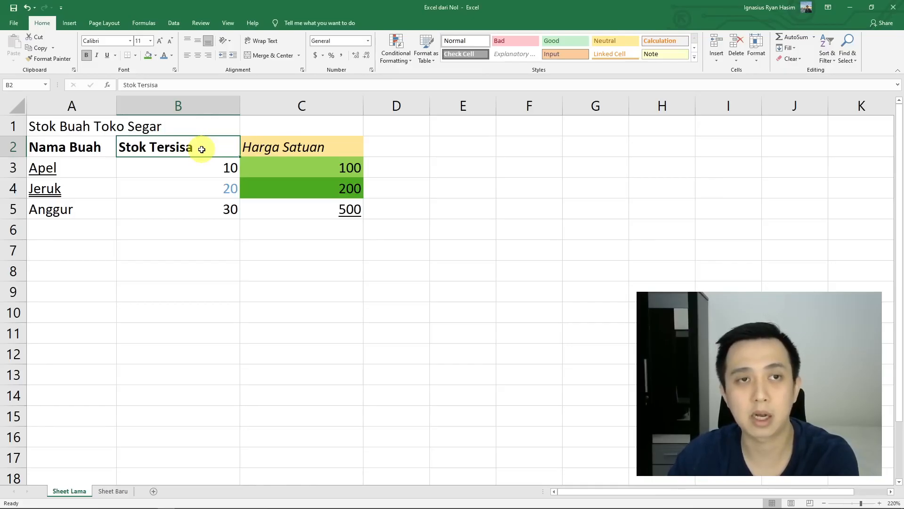
left_click(199, 56)
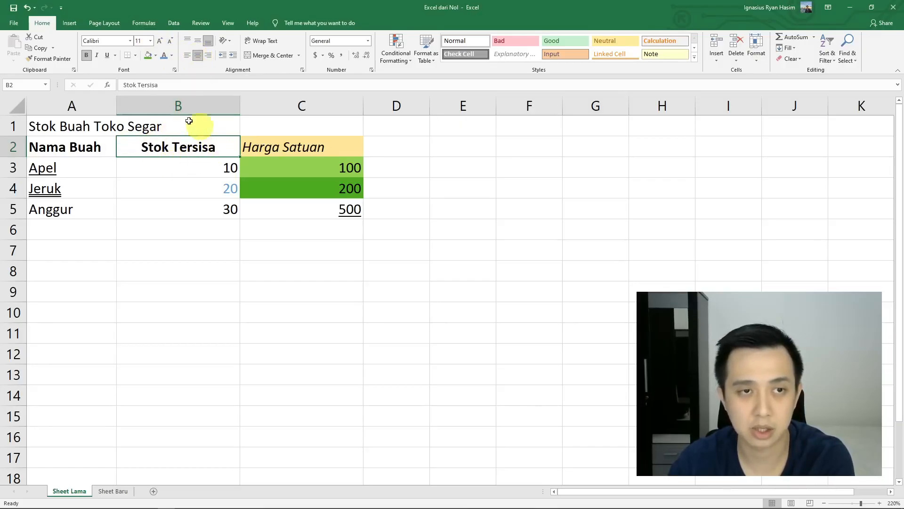
left_click(209, 58)
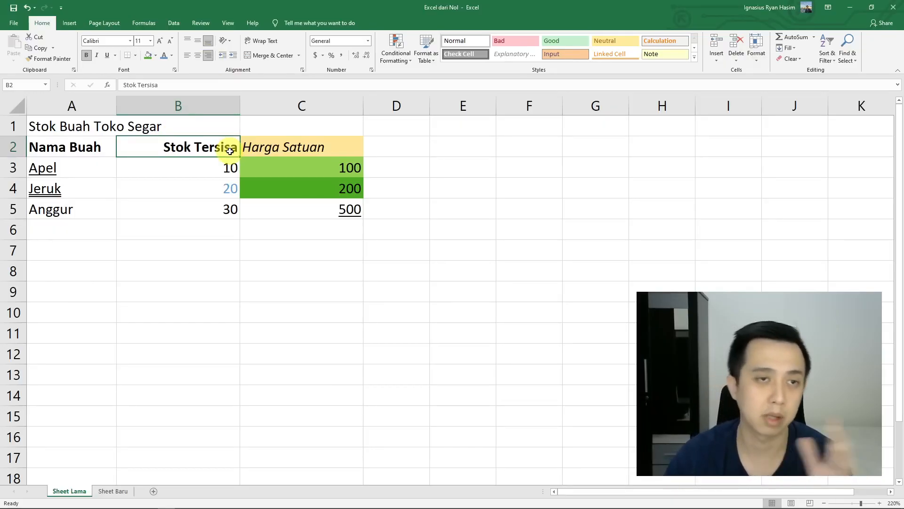
Try center and left alignment on the stock values in B3:B5, and finish with right alignment
left_click_drag(227, 167, 225, 212)
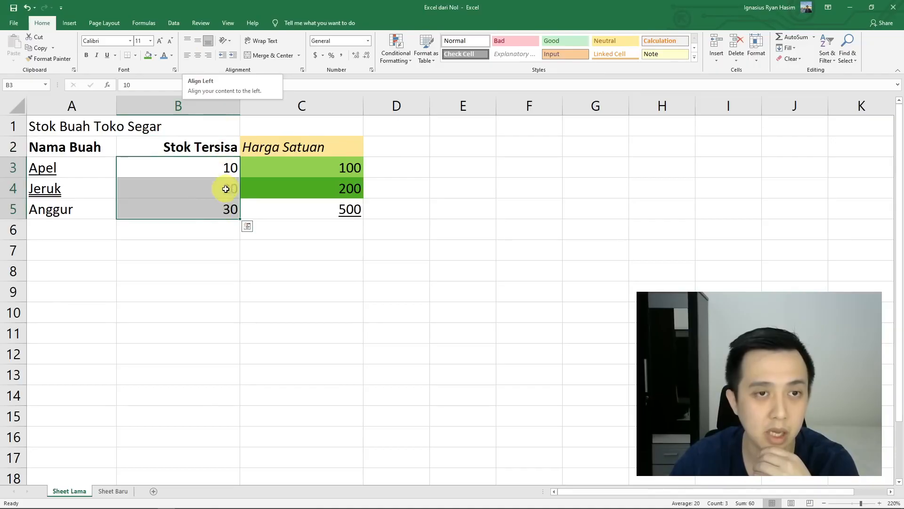
left_click(197, 58)
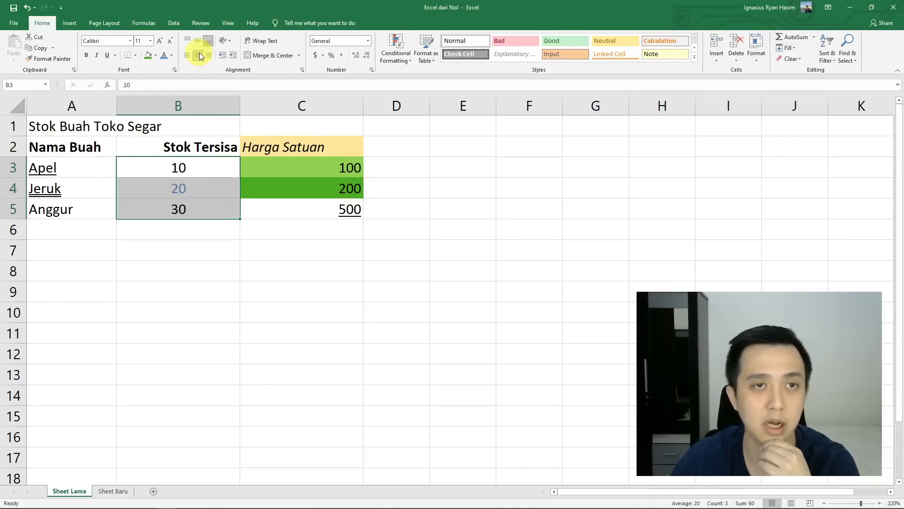
left_click(185, 55)
left_click(196, 56)
left_click(208, 55)
left_click(214, 151)
left_click_drag(126, 155, 118, 153)
left_click(189, 209)
Center Apel's stock value in cell B3 horizontally
left_click(188, 170)
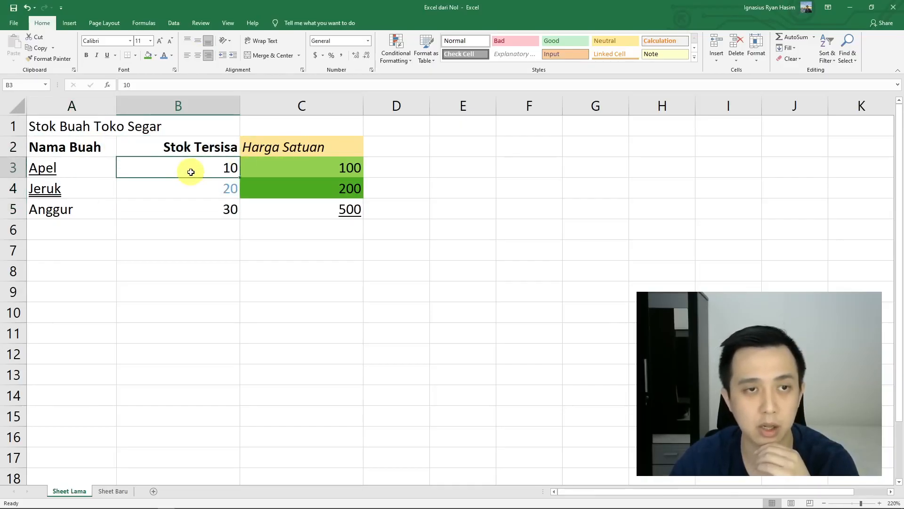
left_click(197, 57)
left_click(179, 207)
Center the whole table range A2:C5 horizontally, and undo the centering
left_click_drag(113, 148, 258, 199)
left_click(197, 57)
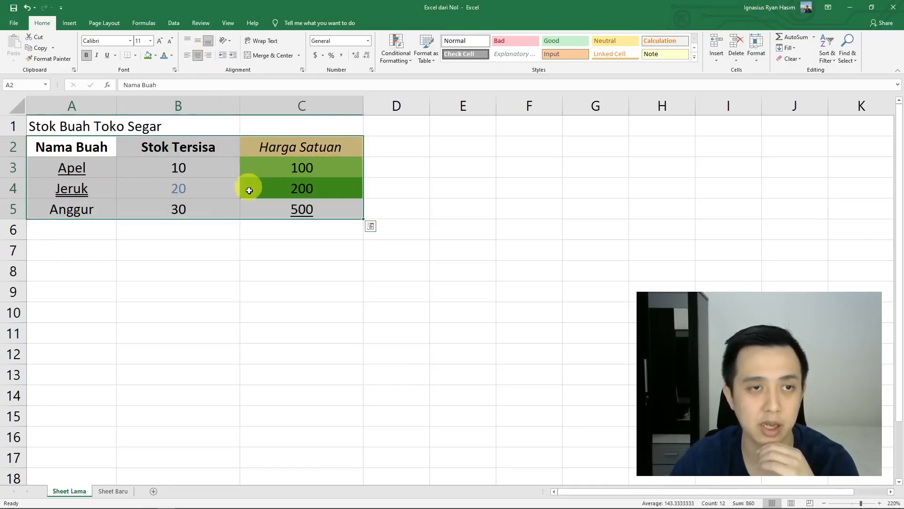
left_click(246, 183)
left_click(226, 156)
key("ctrl+z")
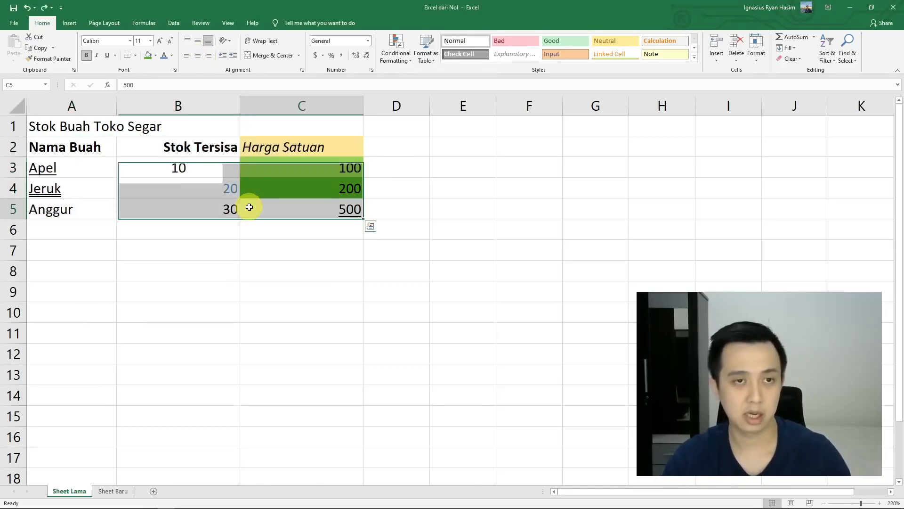
Make row 3 about twice as tall and align B3's value vertically to the top, middle and finally bottom
left_click(211, 171)
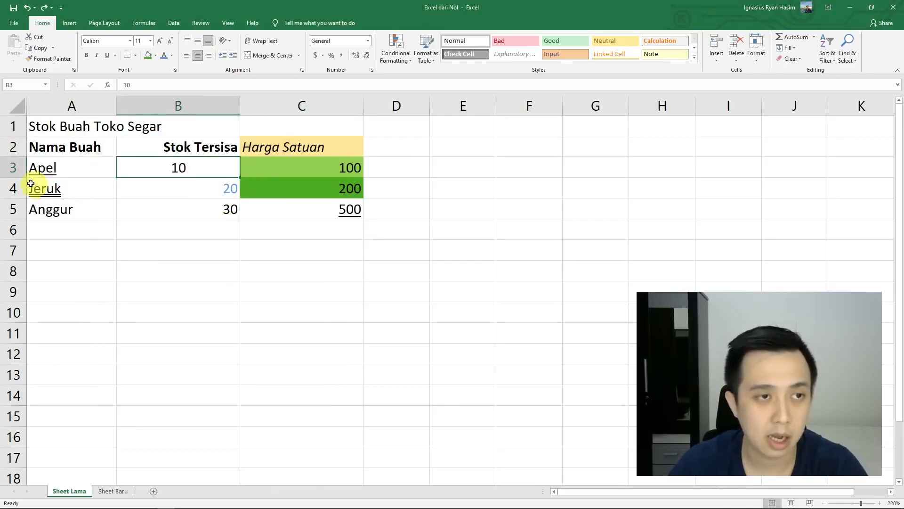
left_click_drag(16, 178, 17, 198)
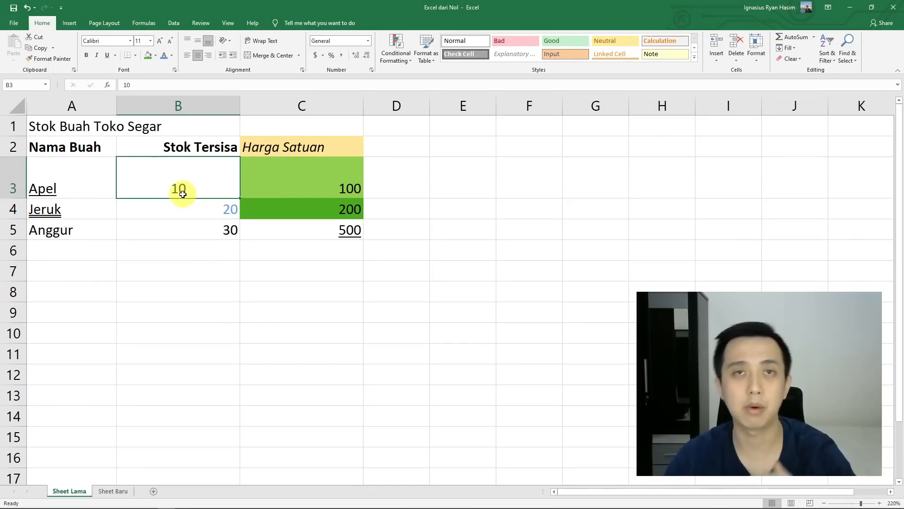
left_click(187, 44)
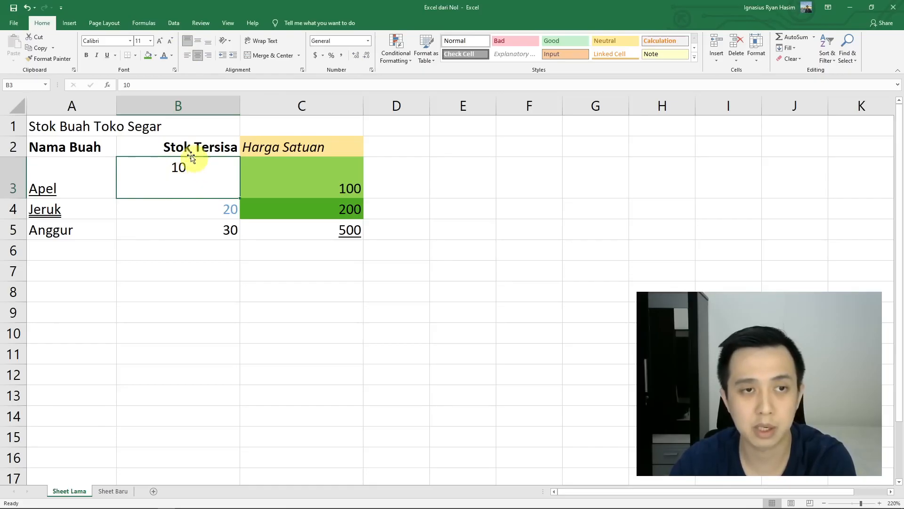
left_click(197, 43)
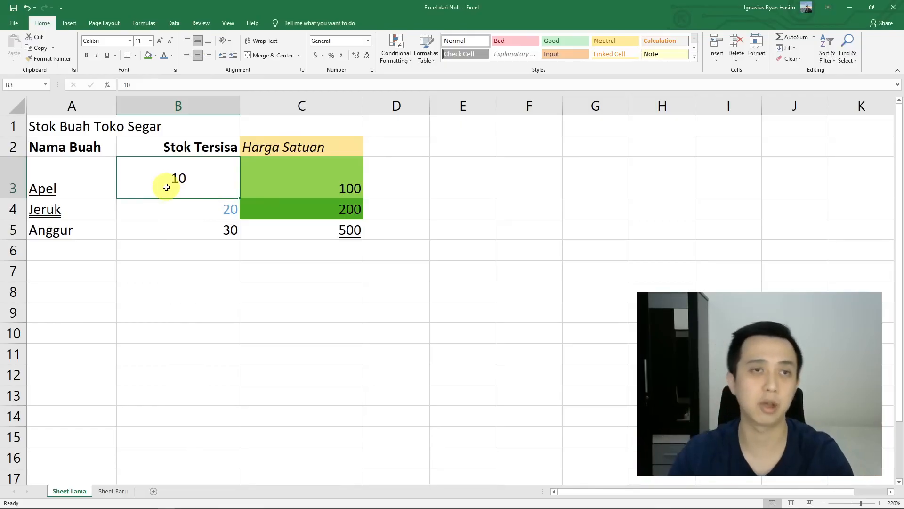
left_click(208, 42)
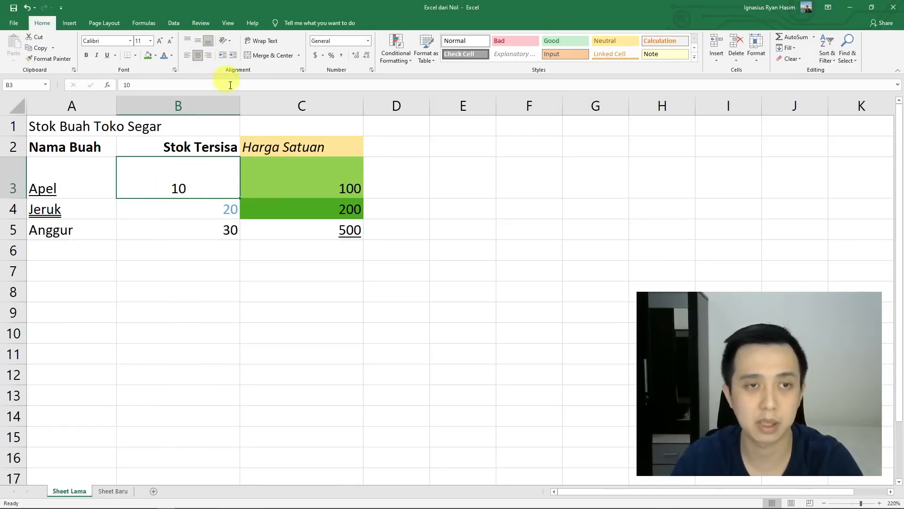
Reduce row 3's height back to match the other rows
left_click(250, 182)
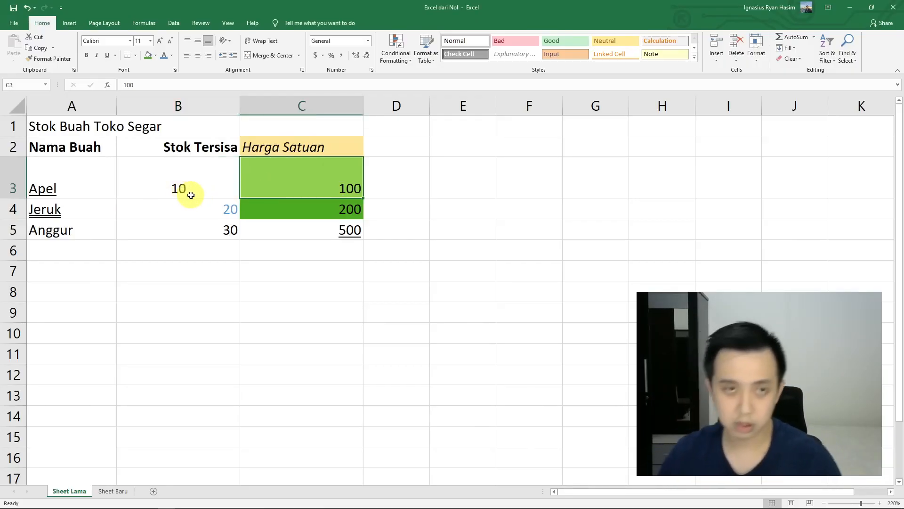
left_click(204, 212)
left_click_drag(13, 199, 13, 178)
Copy the plain formatting of title cell A1 over the range A1:C5 with Format Painter
left_click(78, 147)
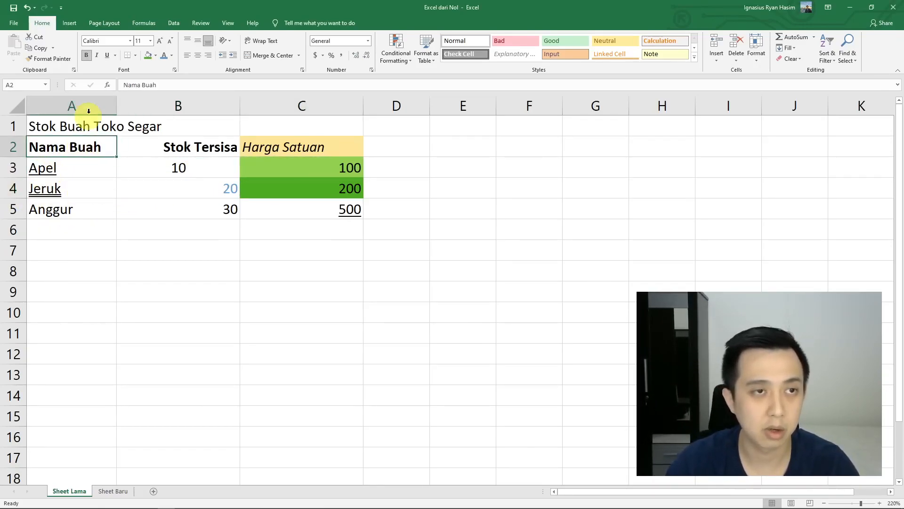
left_click(70, 125)
left_click(49, 58)
left_click_drag(75, 126, 313, 207)
left_click(224, 224)
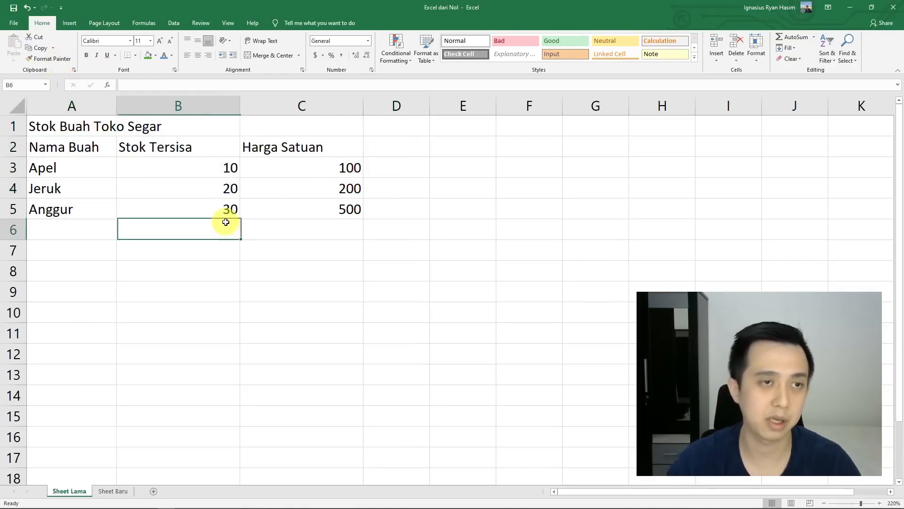
AutoFit the widths of columns A through C to their table contents
left_click(332, 179)
left_click_drag(111, 105, 258, 101)
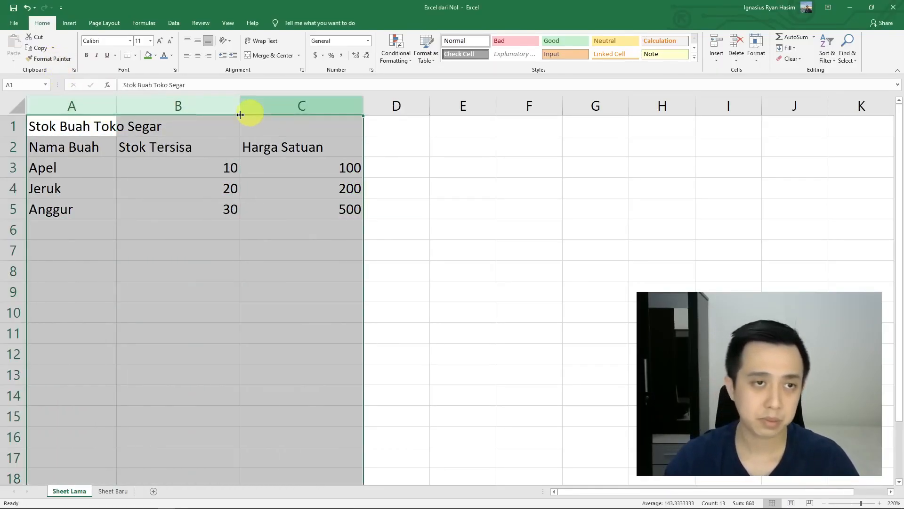
double_click(115, 100)
left_click(281, 205)
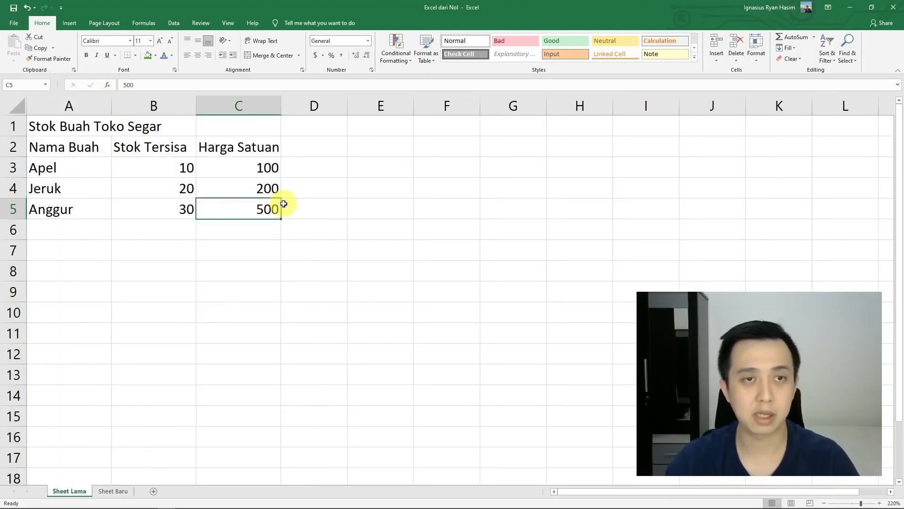
left_click(238, 193)
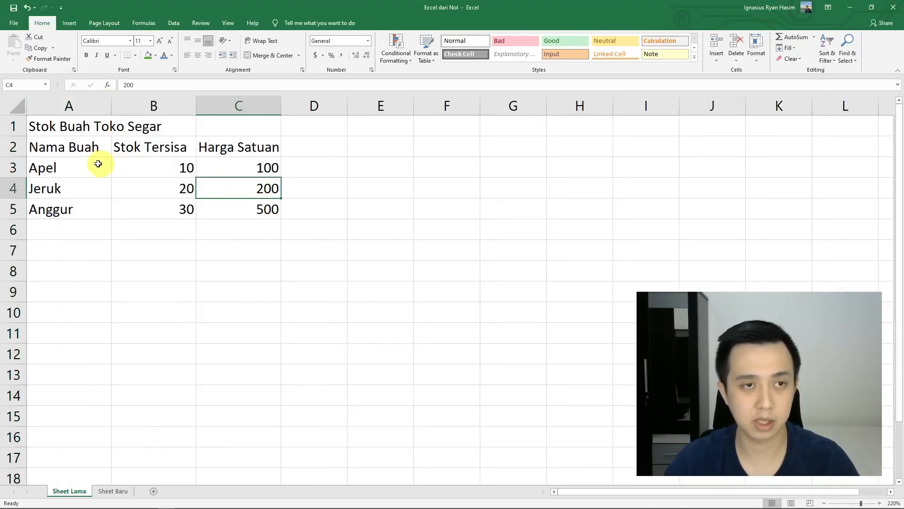
Add a bottom border to the fruit table range A2:C5
left_click_drag(77, 147, 236, 212)
left_click(185, 268)
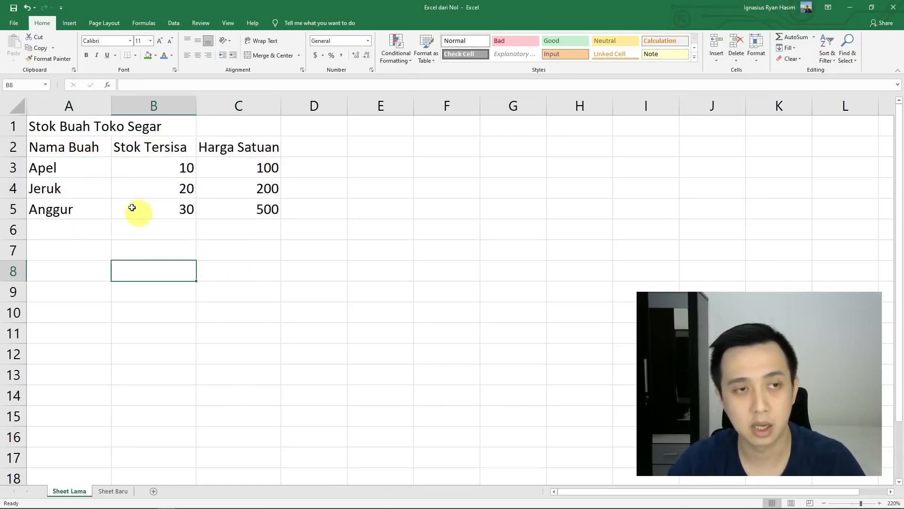
left_click_drag(75, 144, 239, 205)
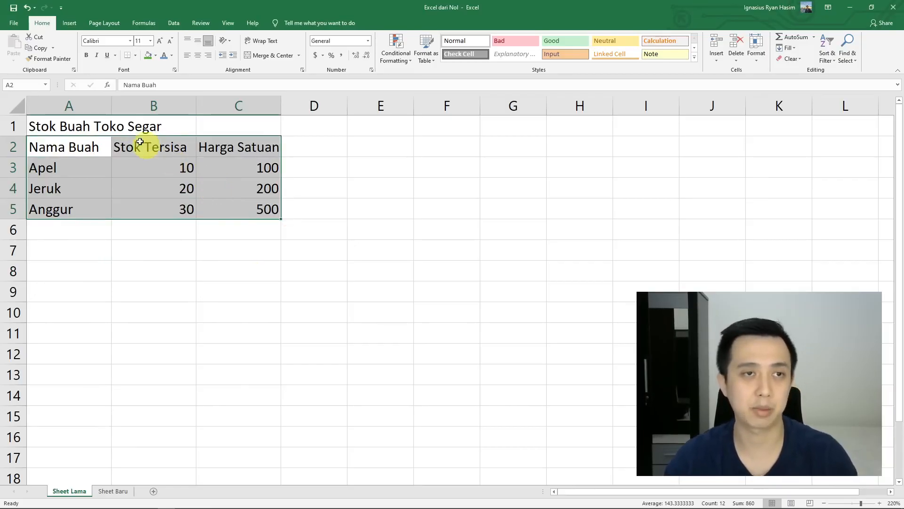
left_click(136, 56)
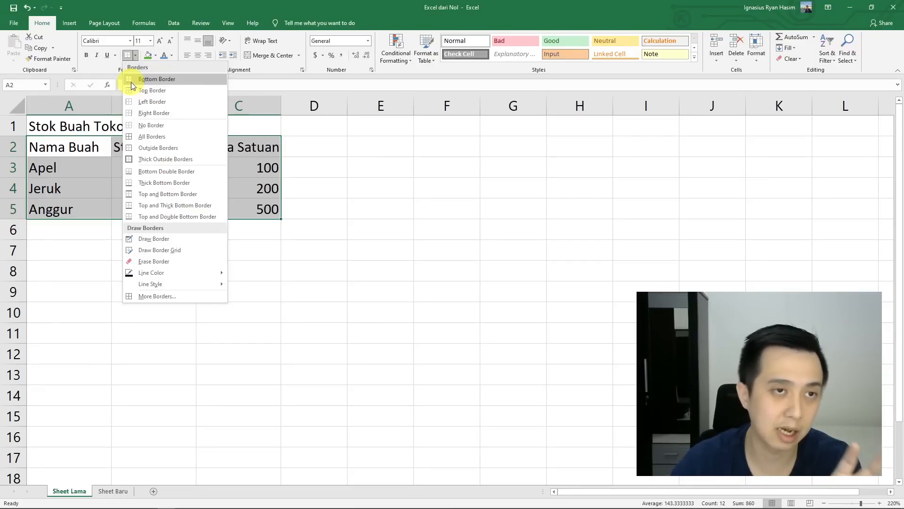
left_click(169, 81)
left_click(292, 188)
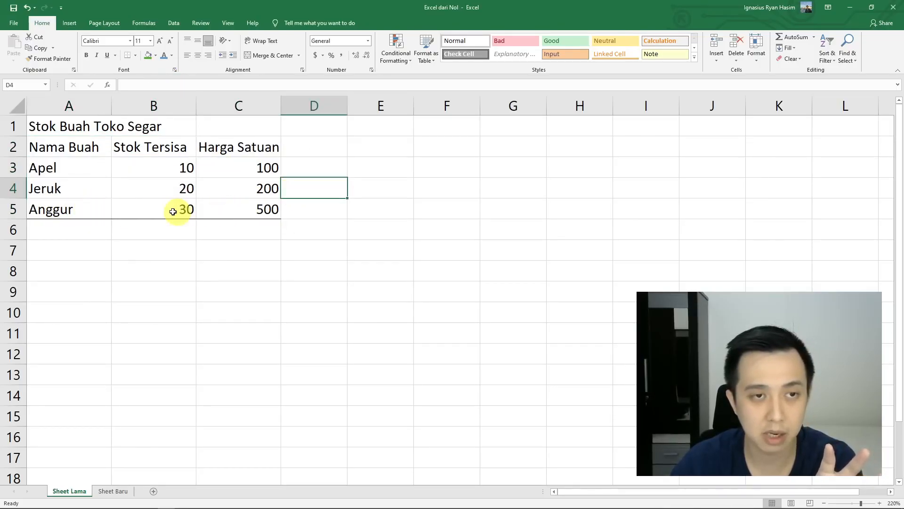
Apply All Borders to every cell of the fruit table range A2:C5
left_click_drag(80, 148, 236, 210)
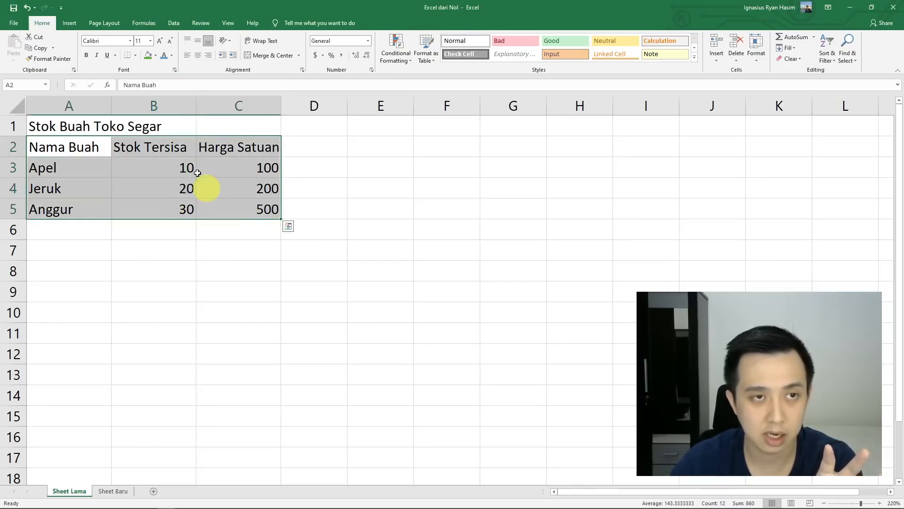
left_click(135, 55)
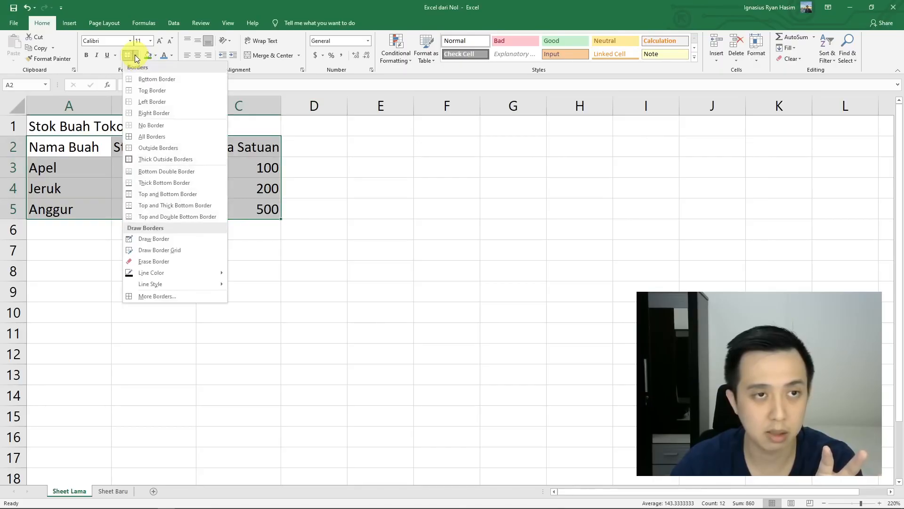
left_click(155, 138)
left_click(206, 194)
Undo the border formatting on the fruit table range A2:C5
left_click_drag(111, 153, 230, 207)
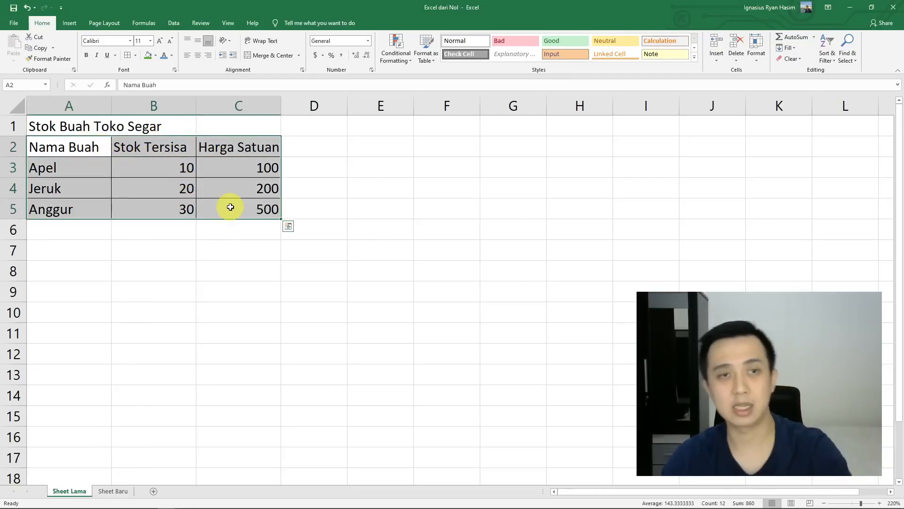
key("ctrl+z")
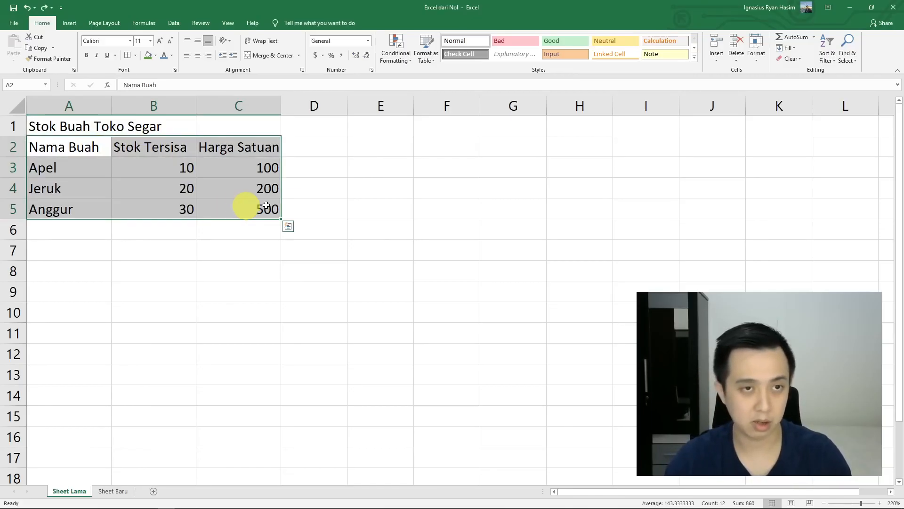
left_click(321, 192)
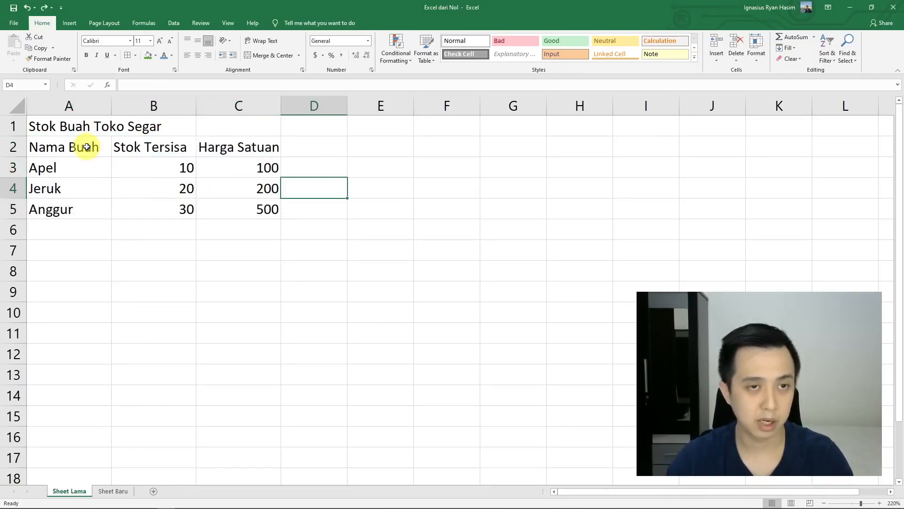
Reapply All Borders to the fruit table range A2:C5, leaving out the title row
left_click_drag(137, 142, 216, 210)
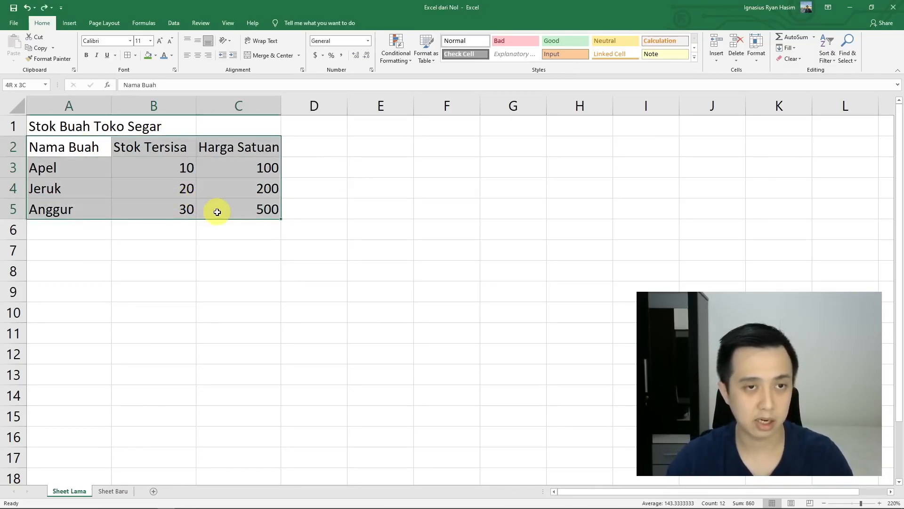
left_click(135, 57)
left_click(157, 137)
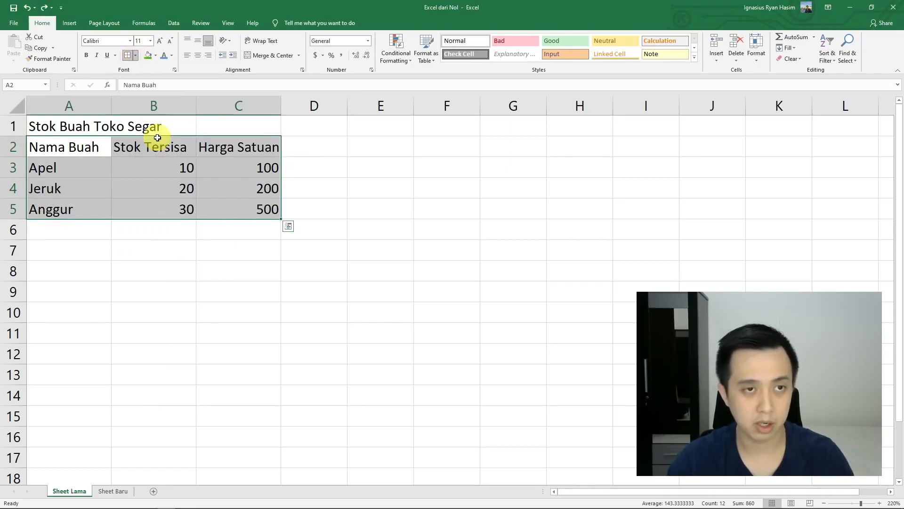
left_click(272, 170)
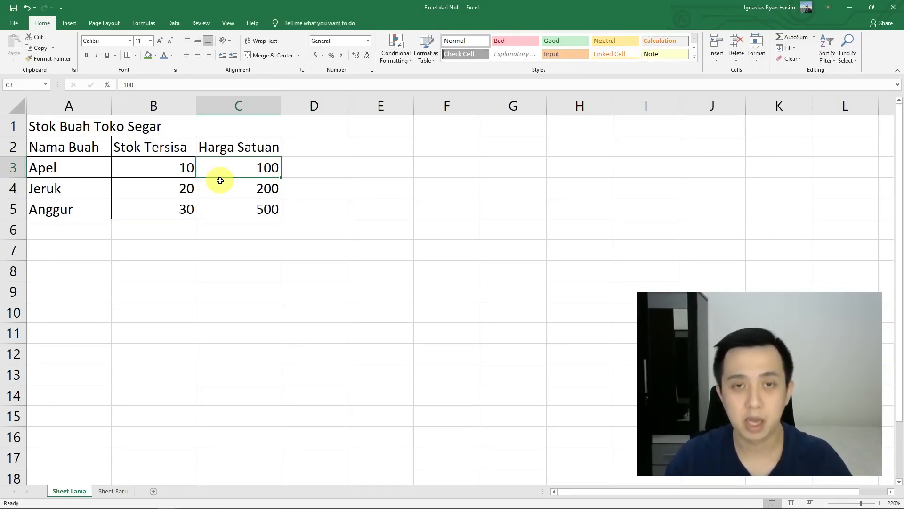
Enter the labels Copy, Paste and Cut in cells F2, F3 and F4
left_click(436, 148)
type("Copy")
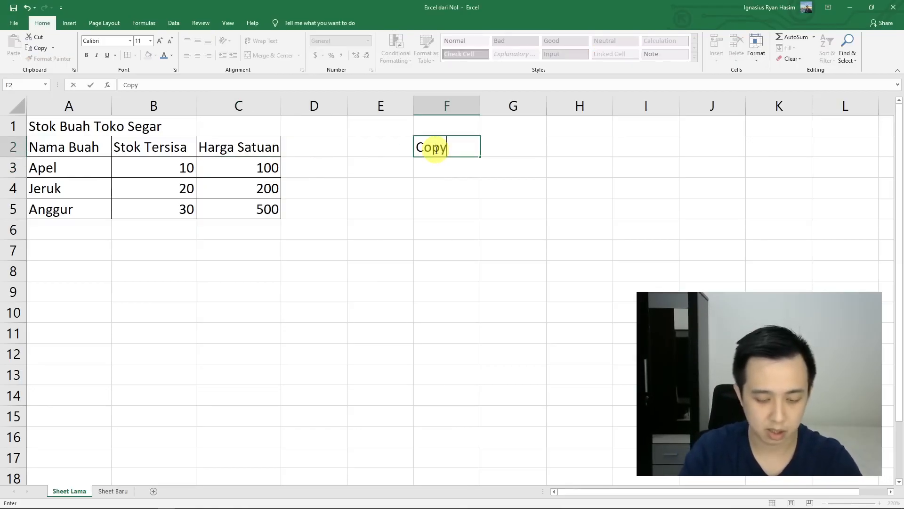
key("Return")
type("Paste")
key("Return")
type("Cut")
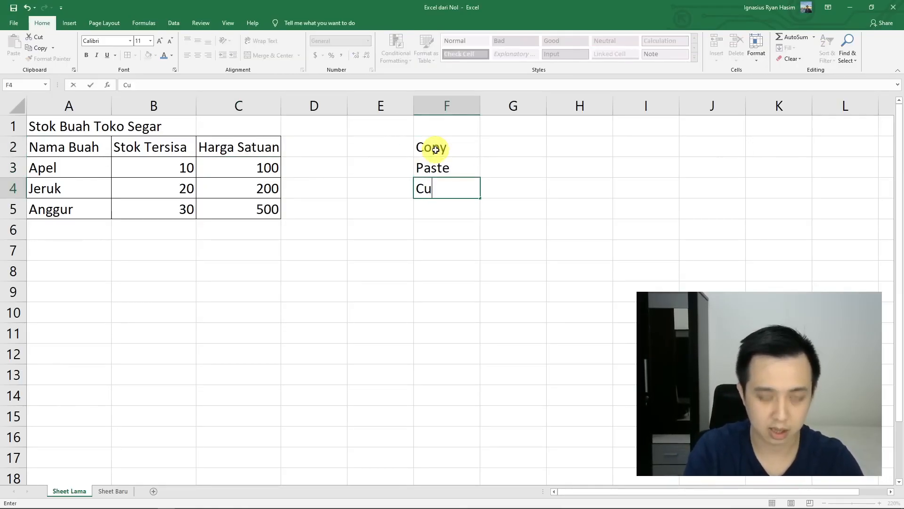
key("Return")
left_click(436, 150)
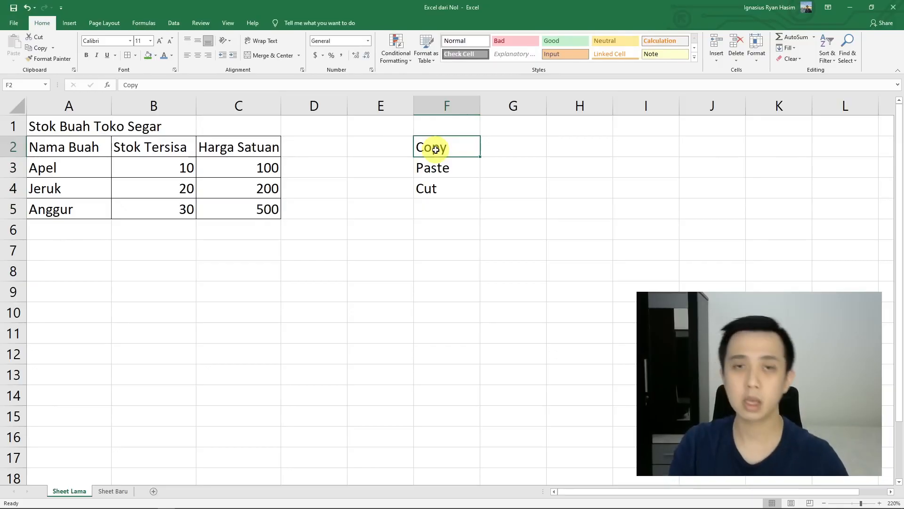
Copy the Apel price from C3 and paste it with its formatting into D3
left_click(263, 171)
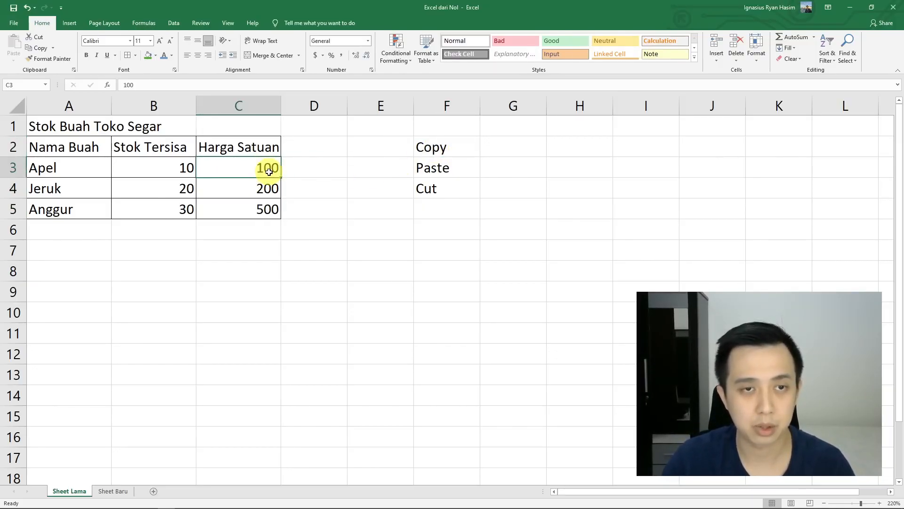
left_click(316, 147)
left_click(270, 170)
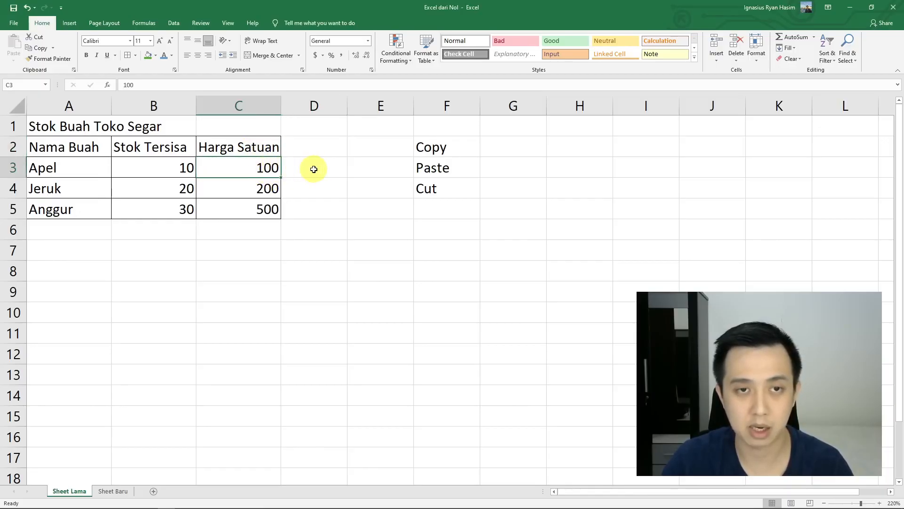
right_click(271, 169)
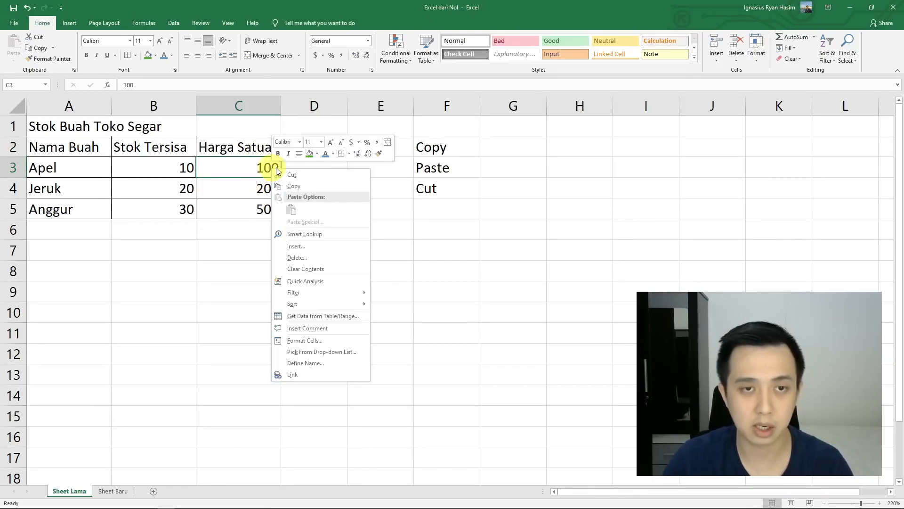
left_click(301, 184)
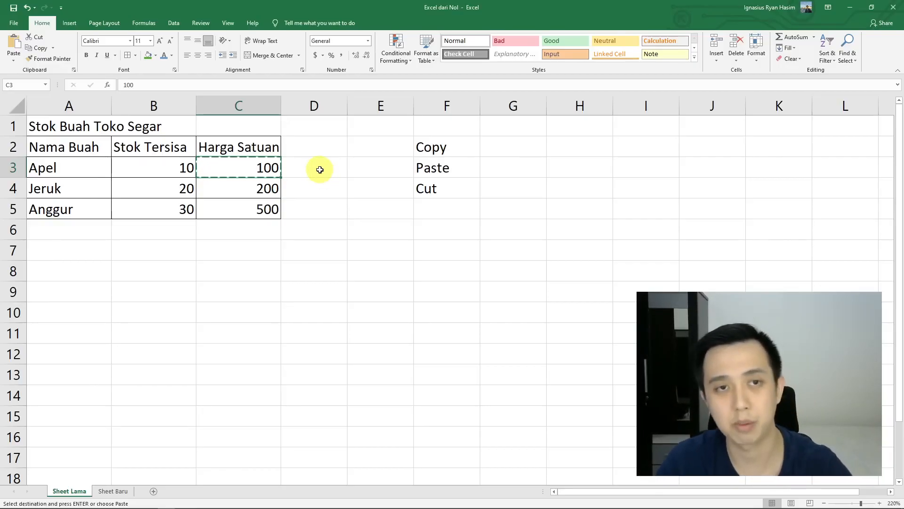
left_click(319, 170)
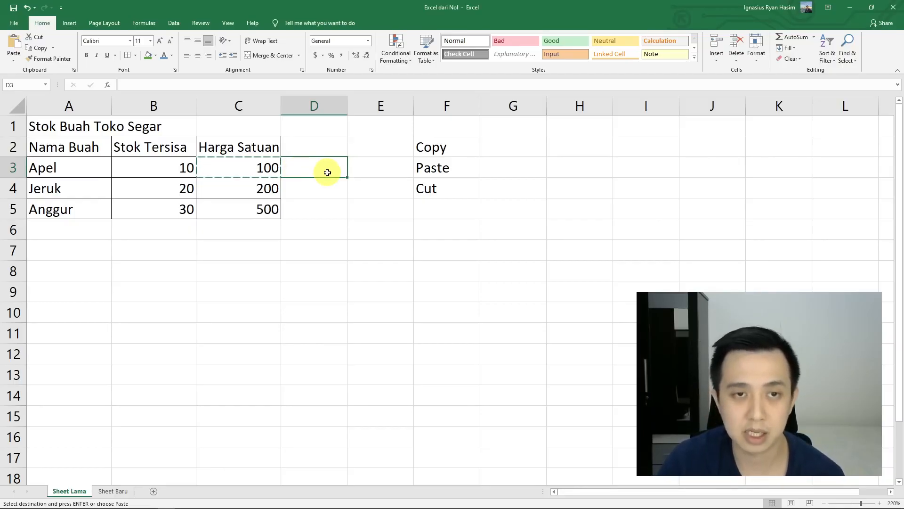
right_click(327, 170)
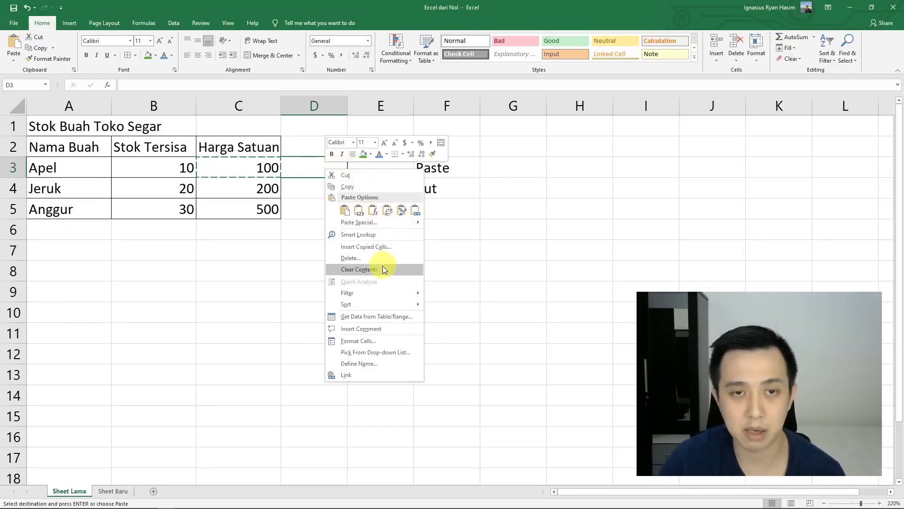
left_click(348, 213)
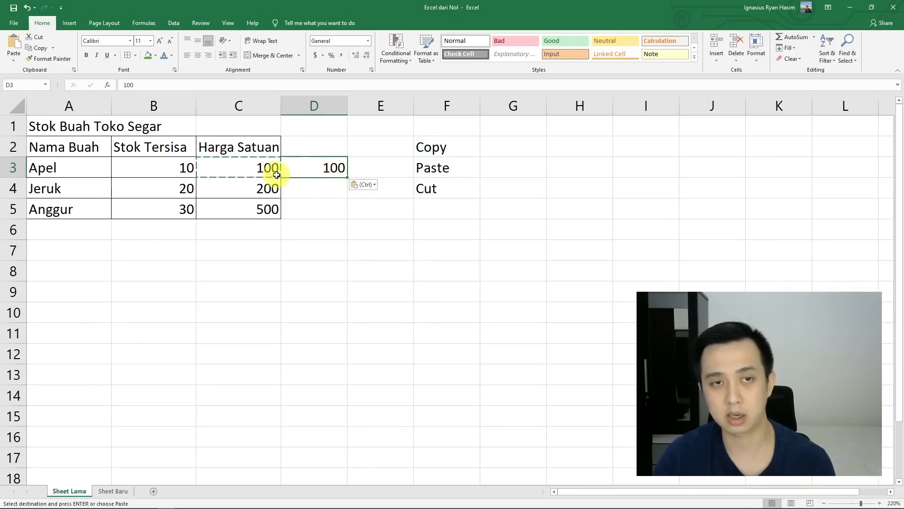
Copy the Jeruk price from C4 into D4 and clear the copy marquee
left_click(272, 169)
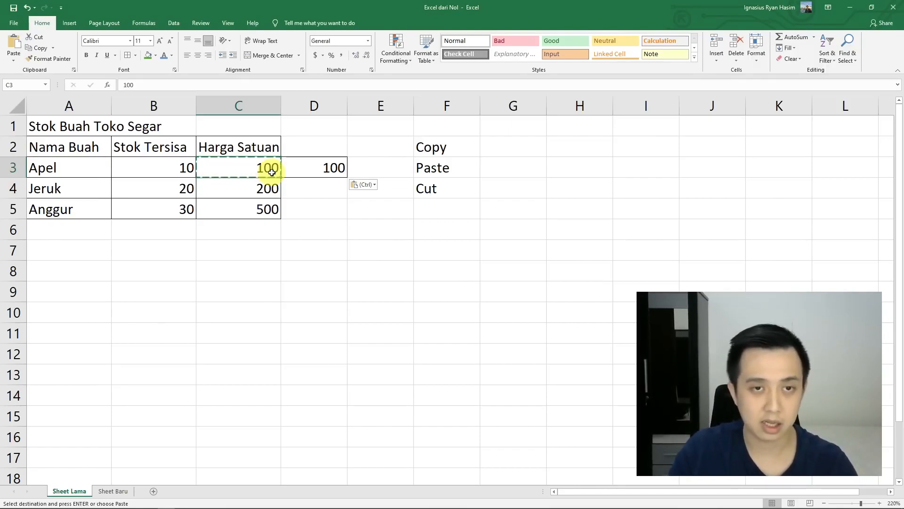
key("ctrl")
key("ctrl")
left_click(272, 189)
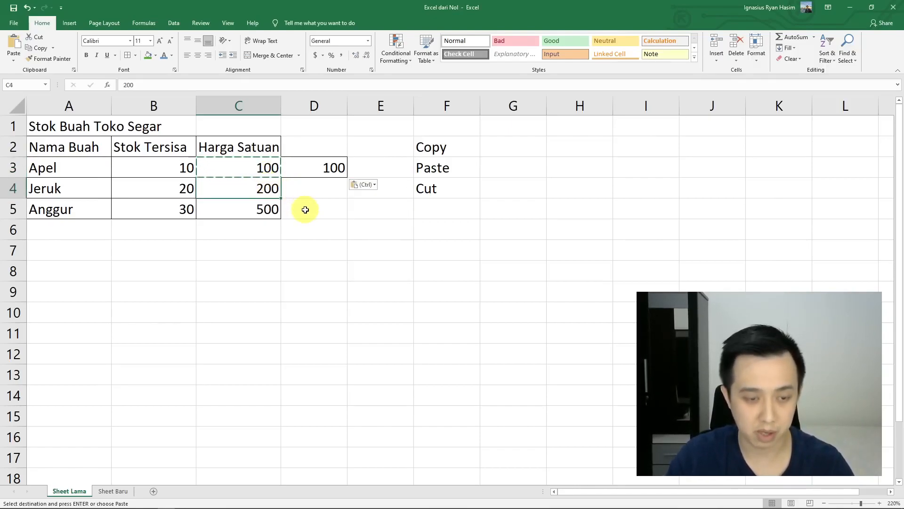
key("ctrl+c")
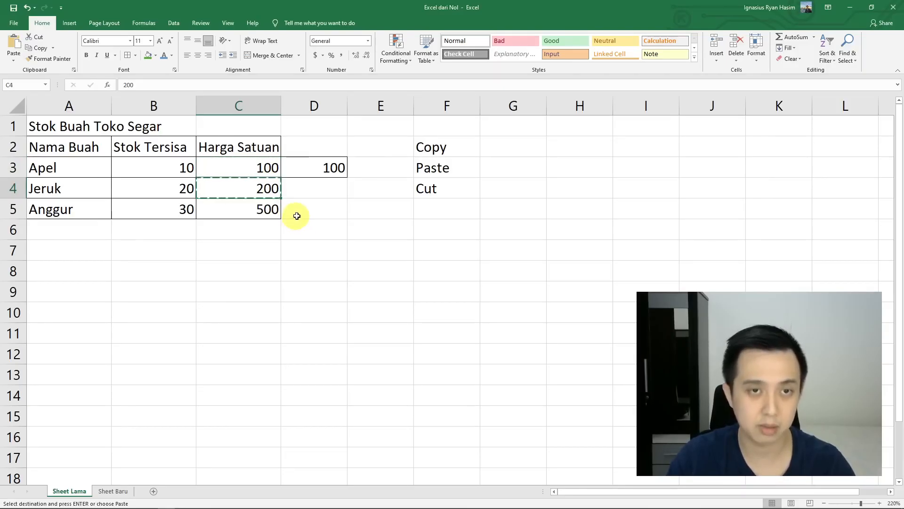
left_click(315, 189)
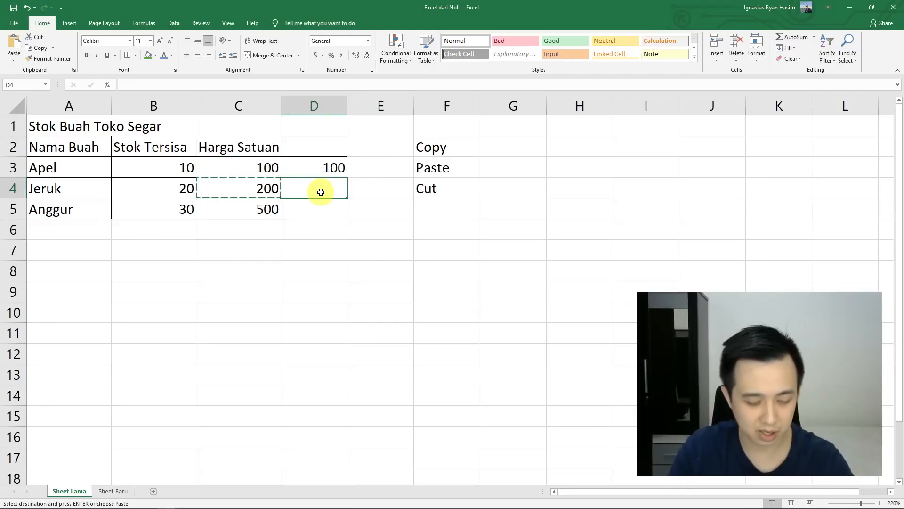
key("ctrl+v")
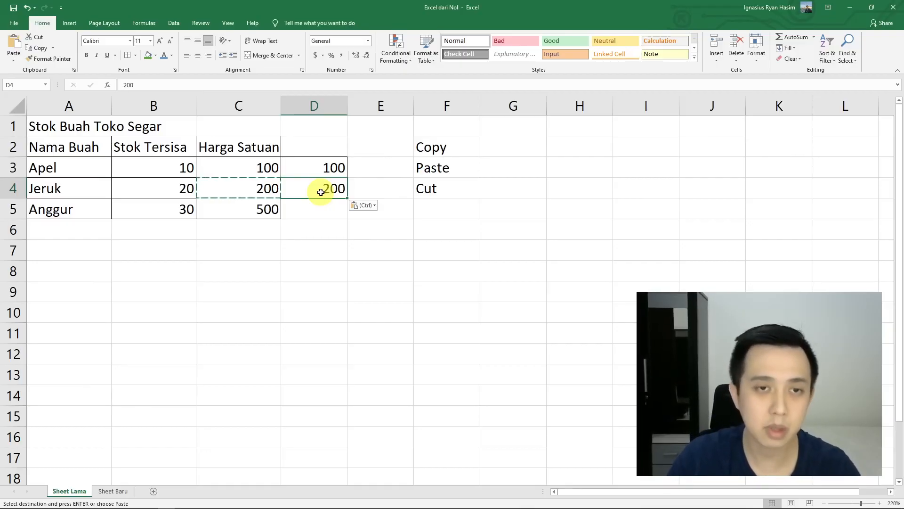
left_click(325, 208)
left_click_drag(440, 146, 450, 163)
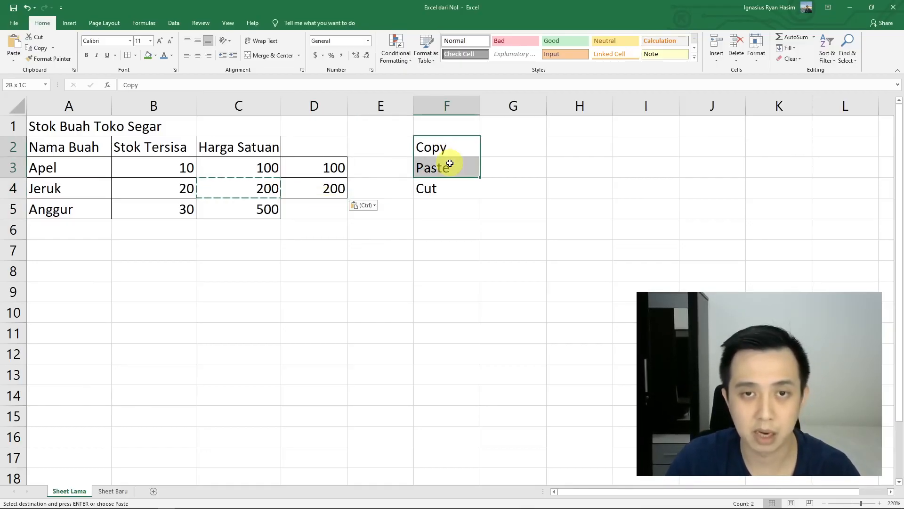
left_click(559, 162)
left_click(434, 190)
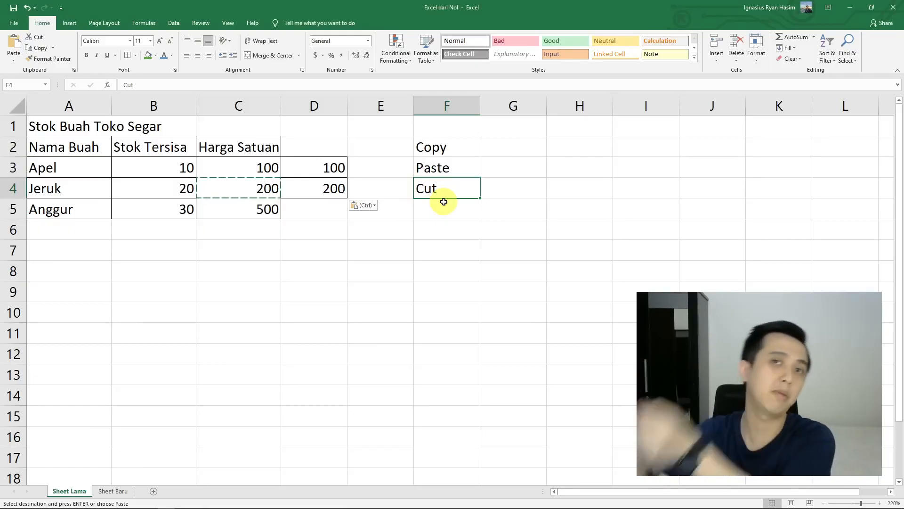
key("Escape")
left_click(325, 272)
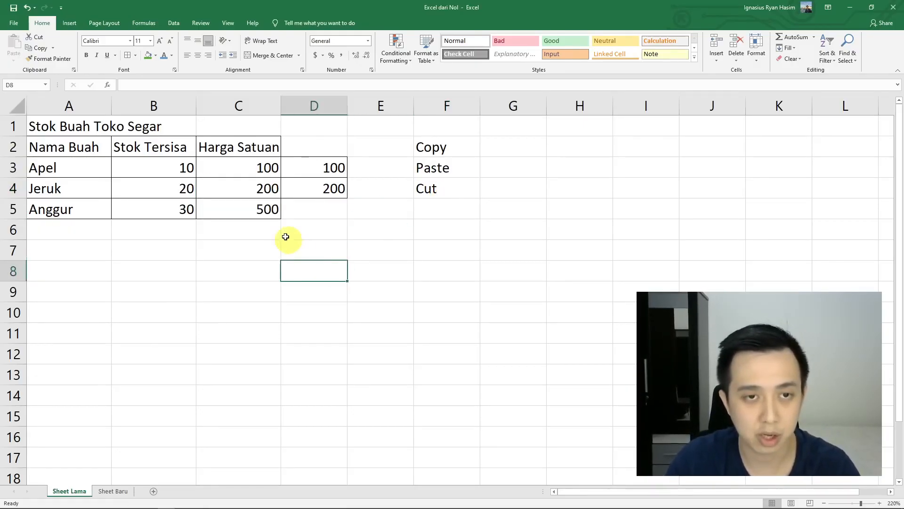
Cut the Anggur price from C5 and paste it into D5
left_click(268, 207)
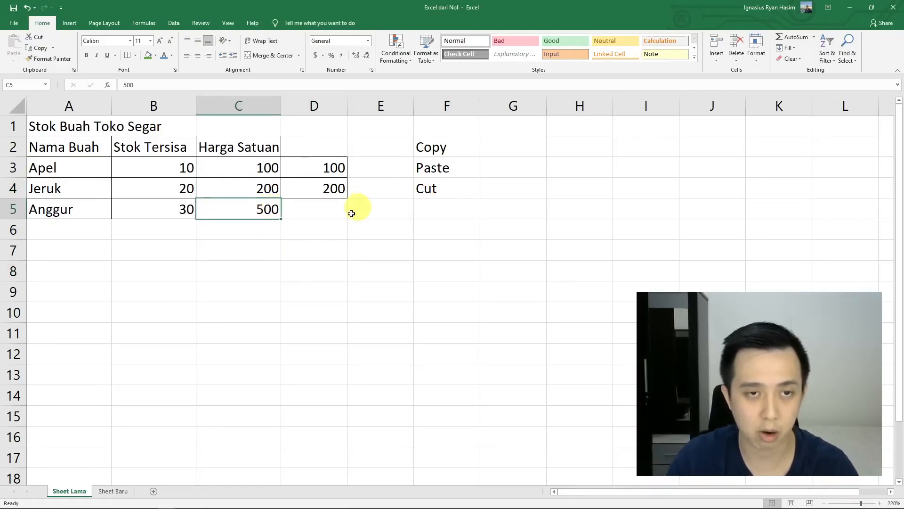
right_click(277, 211)
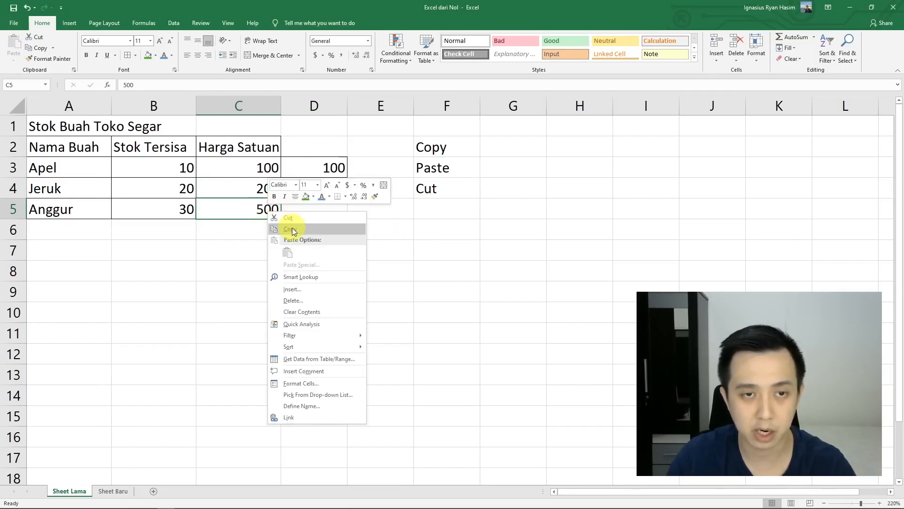
left_click(292, 218)
left_click(331, 208)
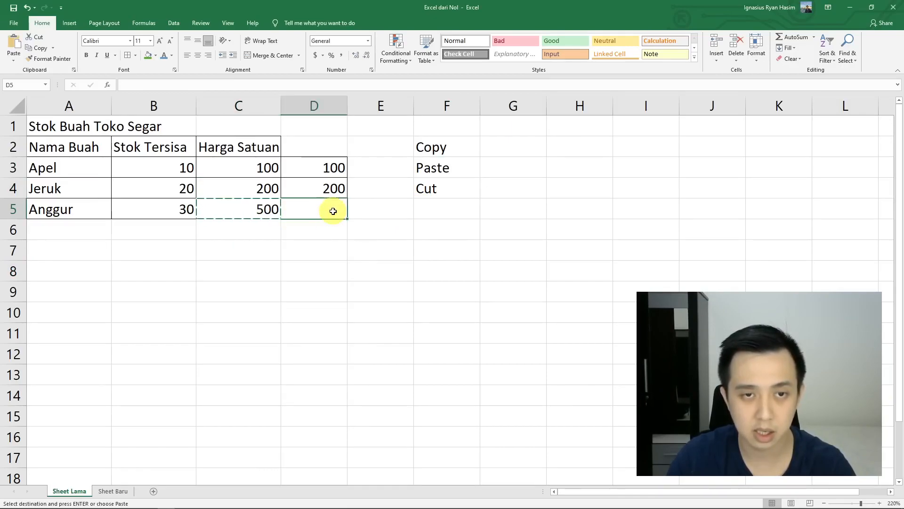
right_click(332, 211)
left_click(358, 251)
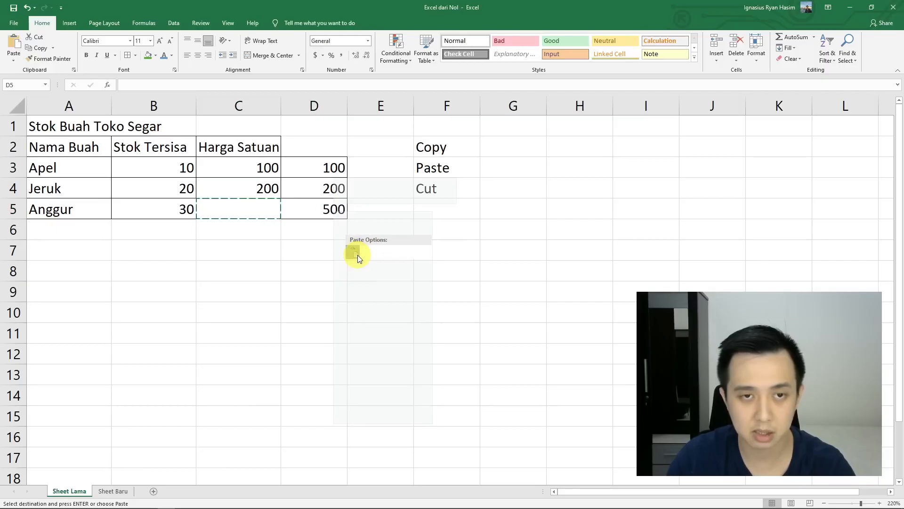
left_click(317, 252)
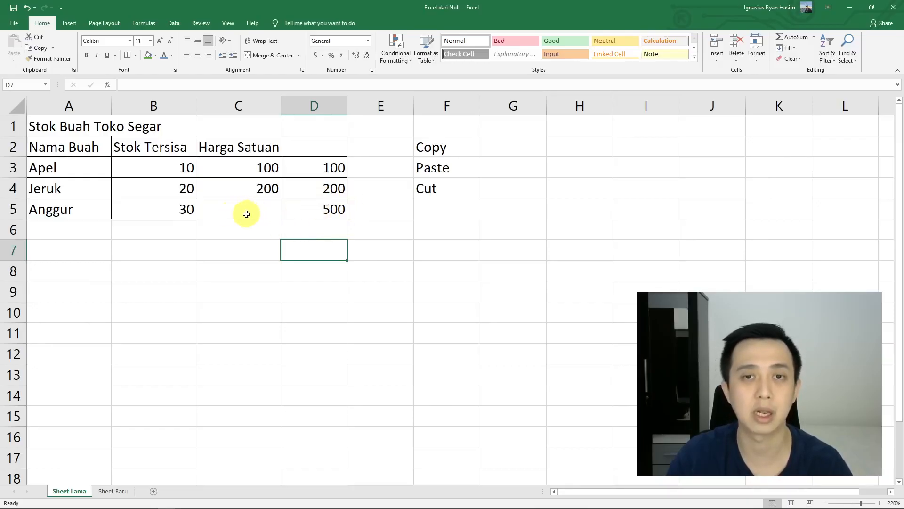
Undo the last cut-and-paste of the Anggur price into D5 and clear the cut marquee around C5
key("ctrl+z")
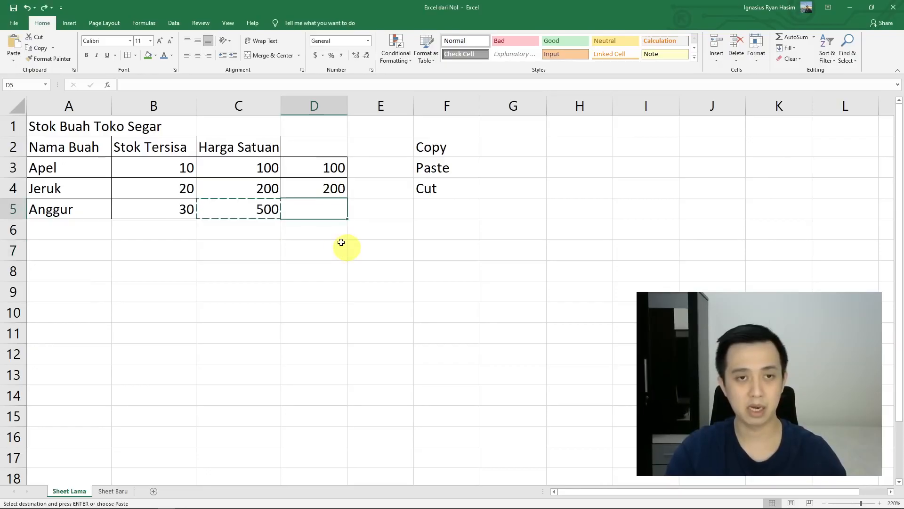
key("Escape")
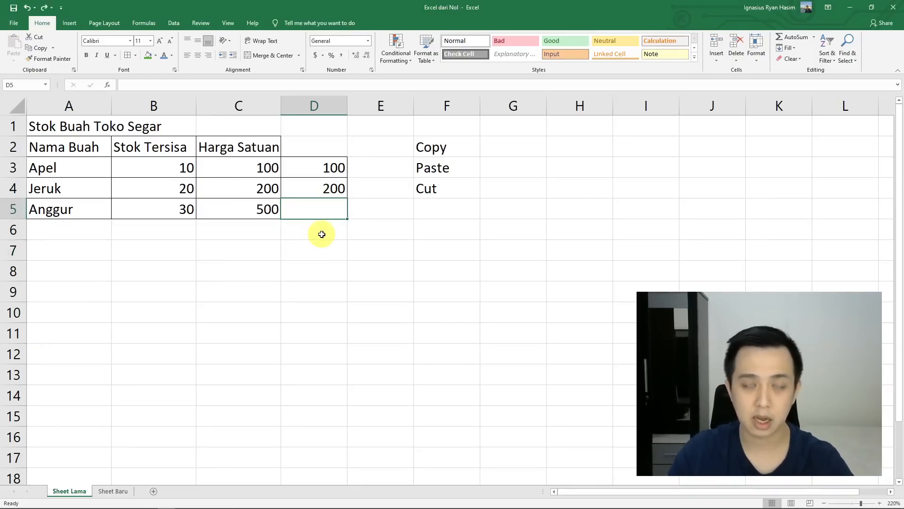
left_click(320, 233)
Move the Anggur price from C5 to D5 by cutting and pasting it with its borders
left_click(262, 208)
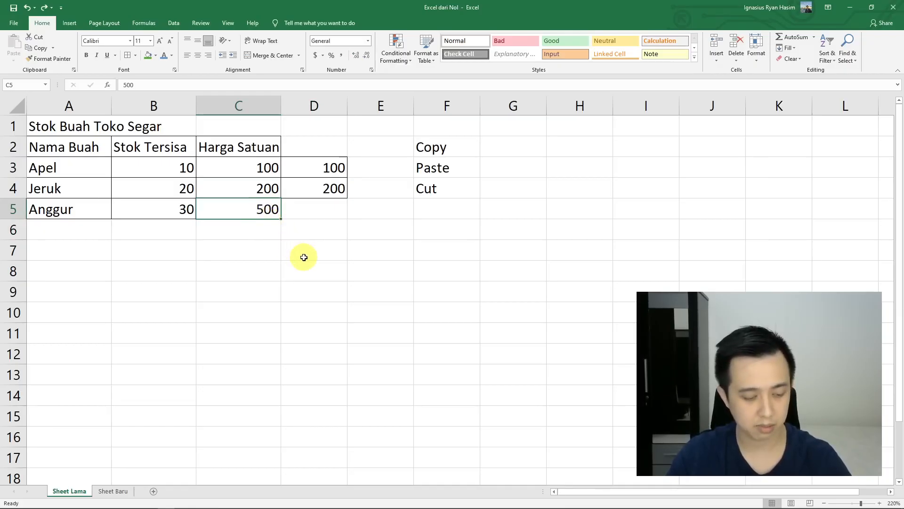
key("ctrl+c")
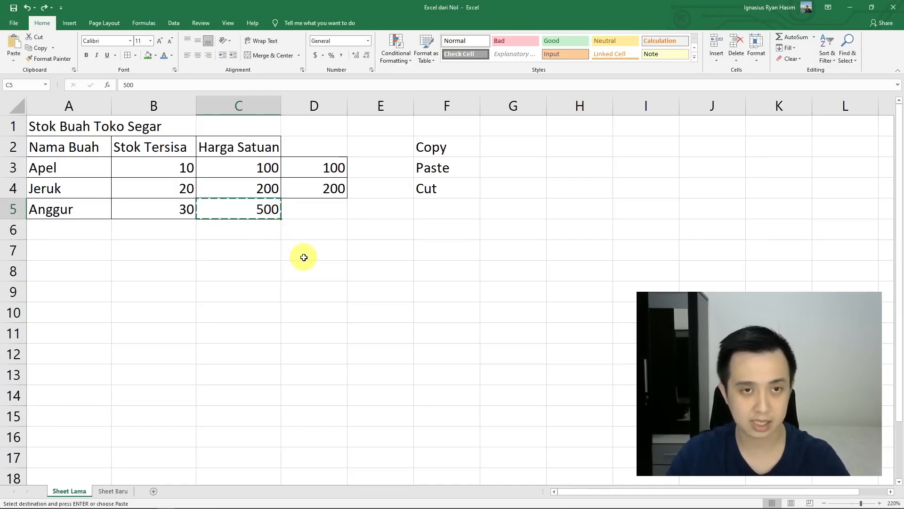
left_click(321, 210)
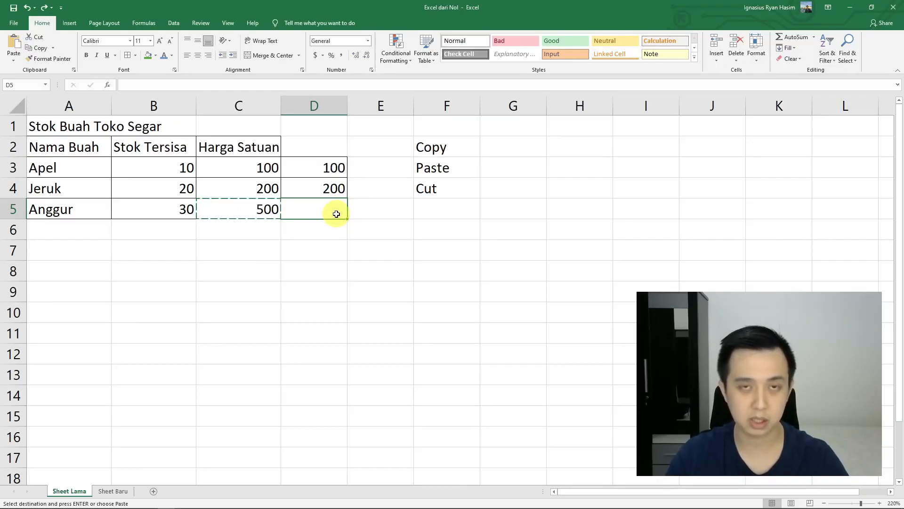
key("ctrl+v")
left_click(382, 188)
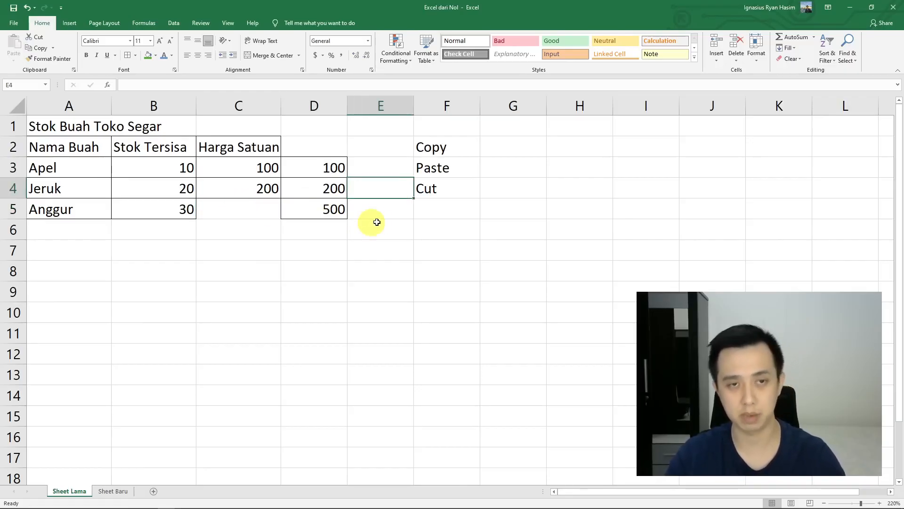